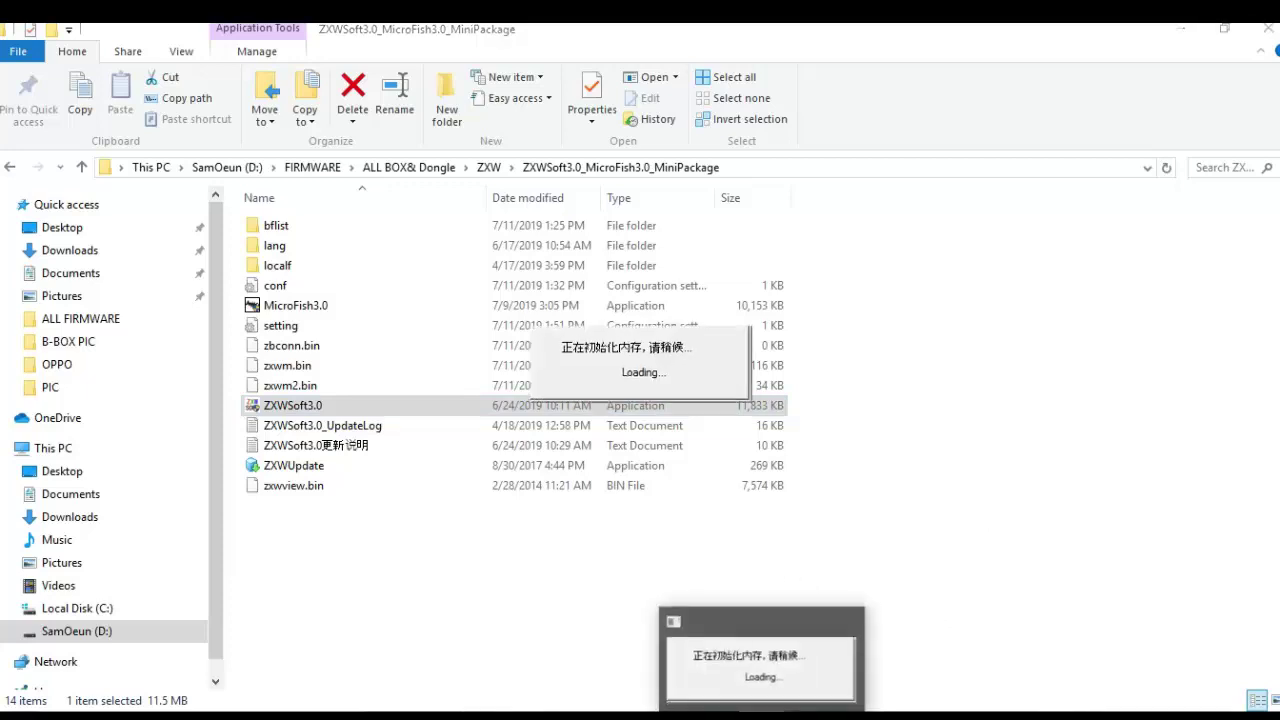
# Step: Minimize the File Explorer window so the loading ZXWSoft3.0 program is in view
pyautogui.click(1181, 29)
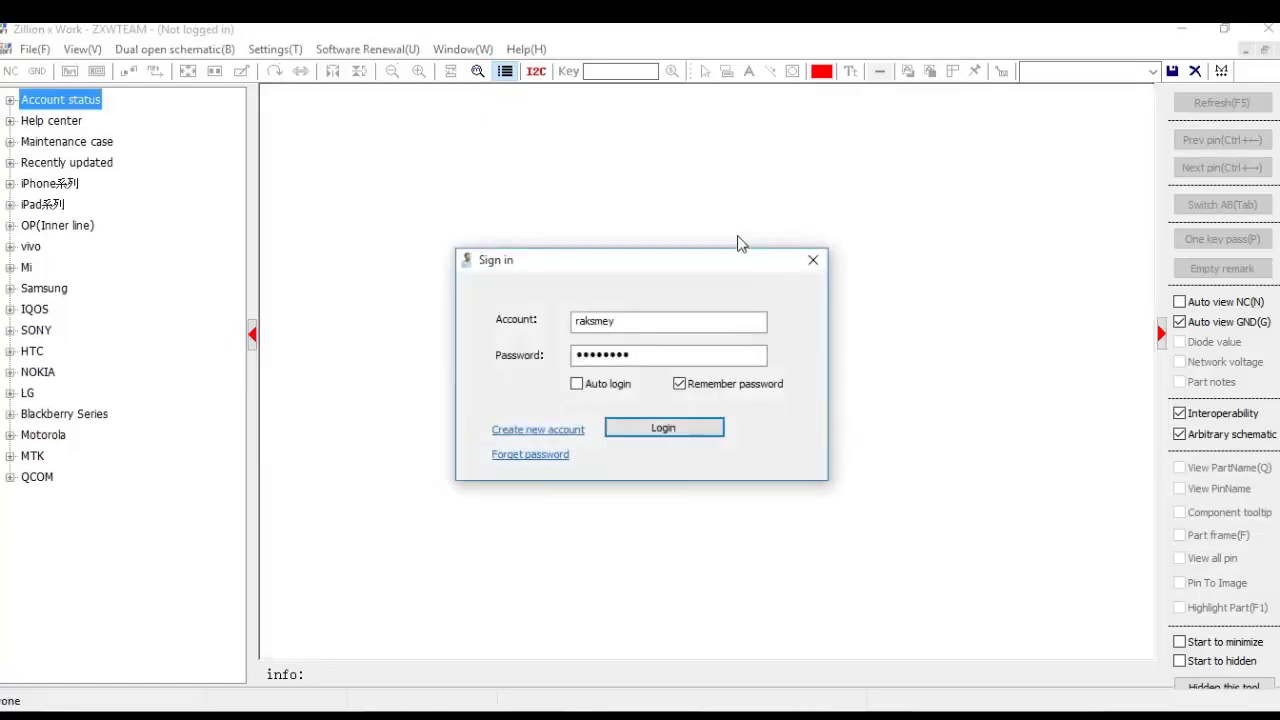
# Step: Dismiss the sign-in prompt and open the iPhone7_QCOM(AB) schematic under iPhone系列 > iPhone7
pyautogui.click(813, 261)
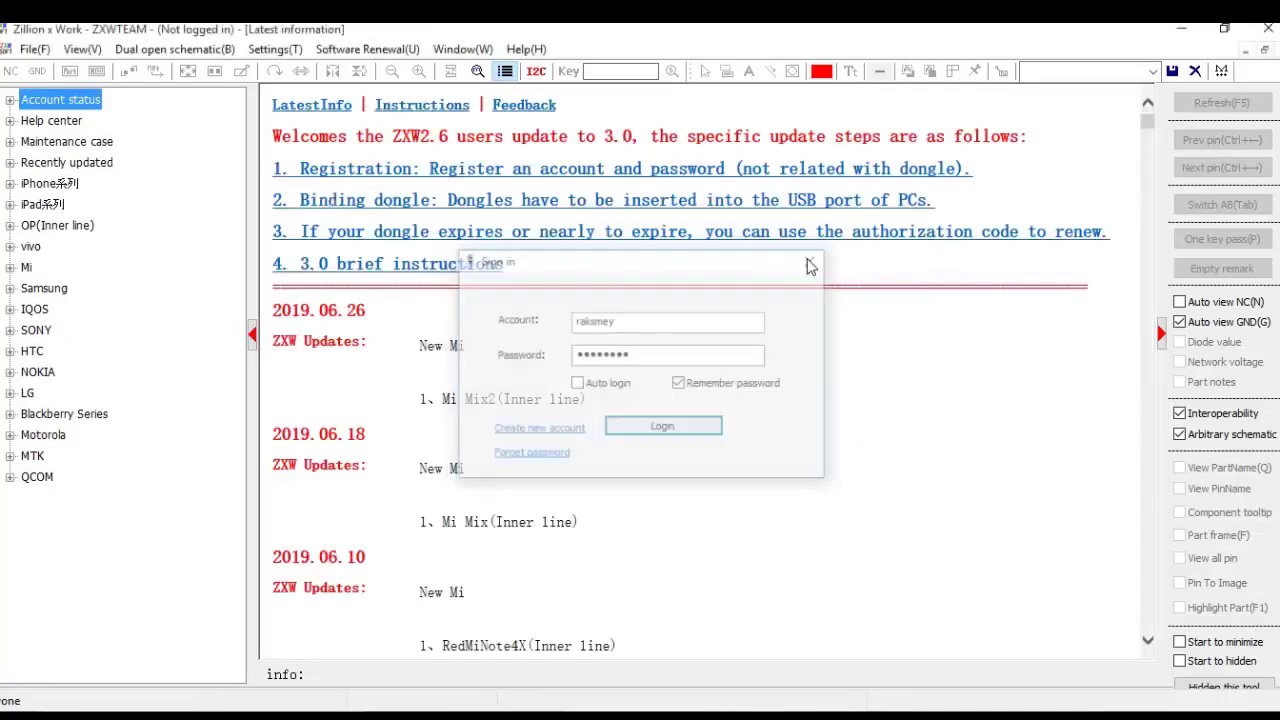
pyautogui.click(10, 184)
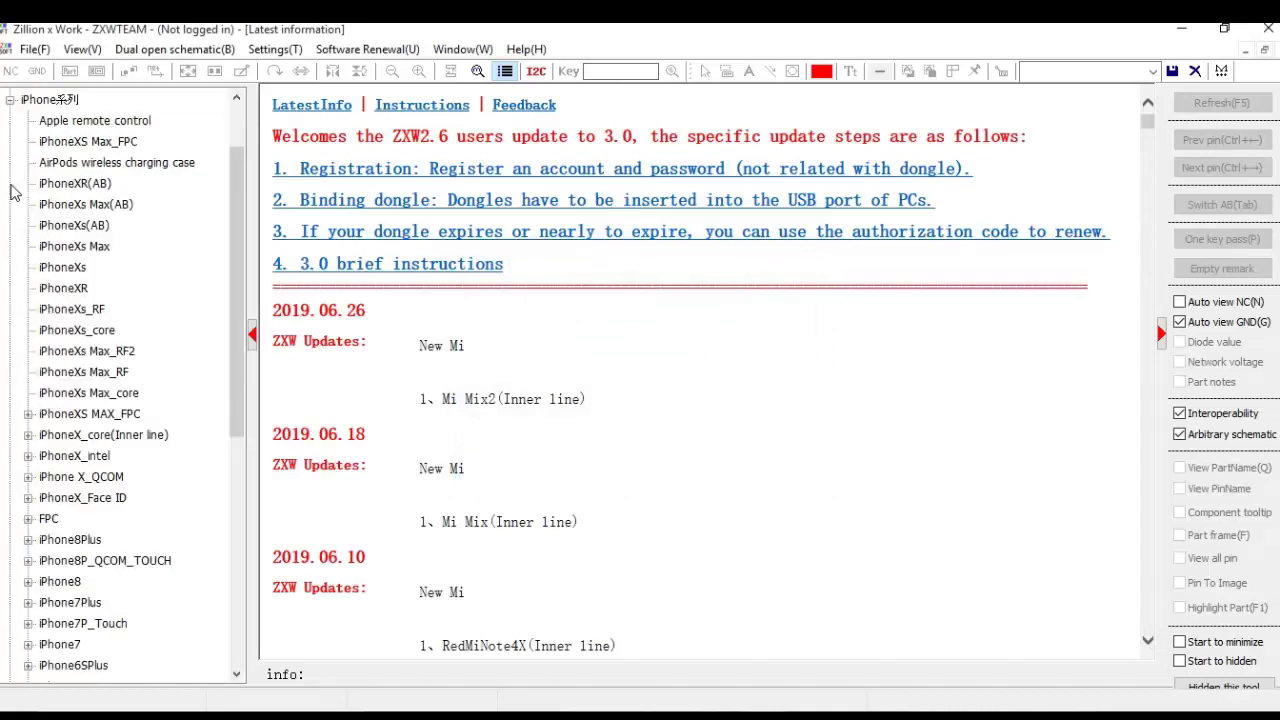
pyautogui.scroll(-5, 73, 333)
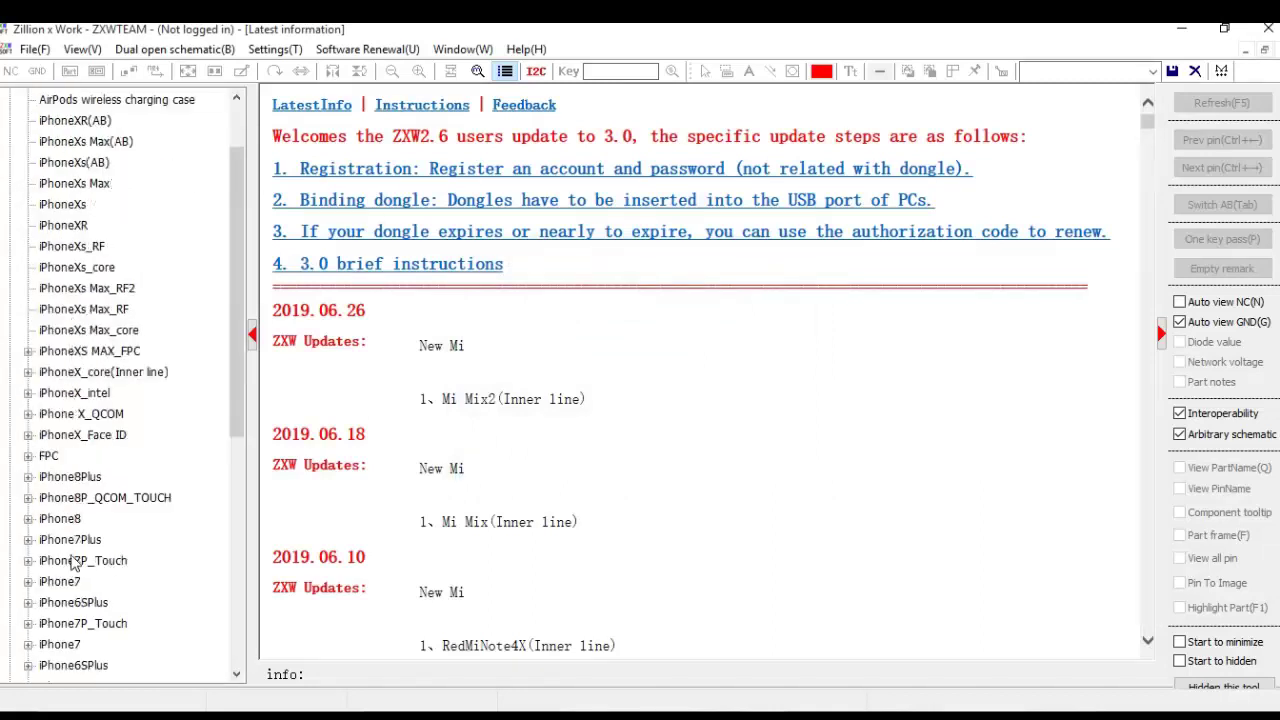
pyautogui.click(68, 333)
pyautogui.doubleClick(70, 338)
pyautogui.doubleClick(97, 372)
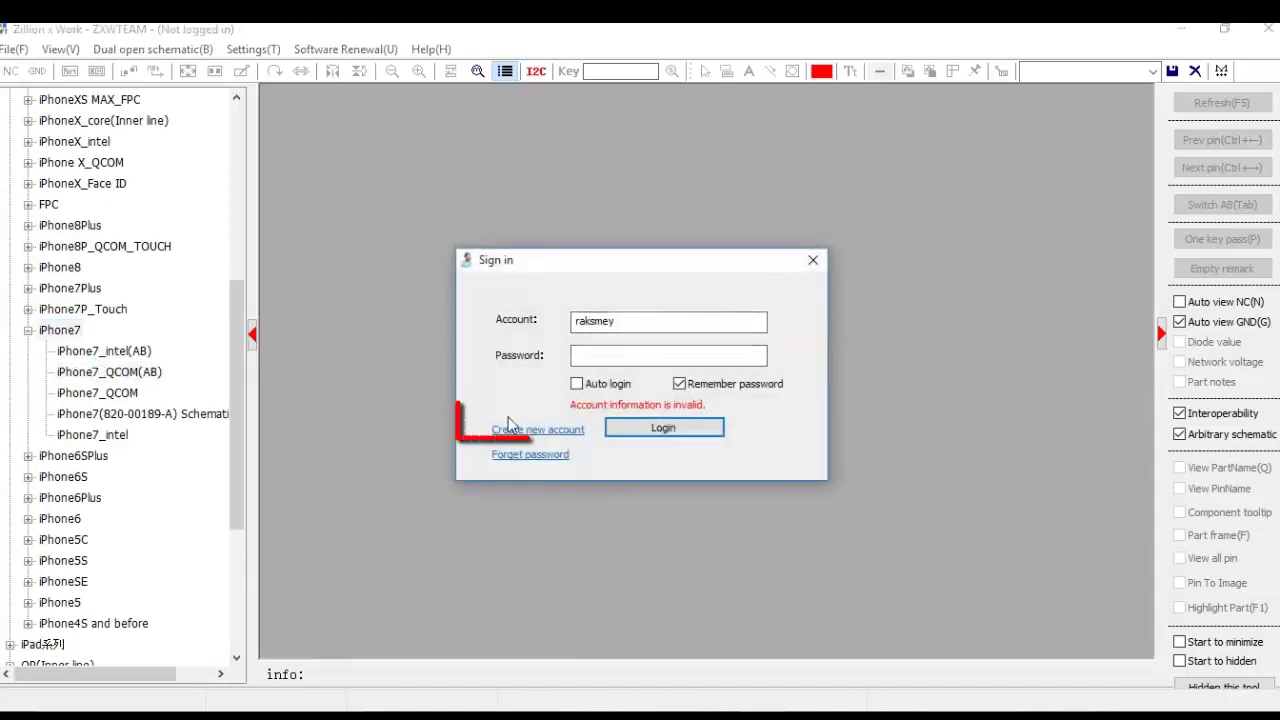
# Step: Open the ZXWTEAM registration page and enter an account name and the pasted e-mail address
pyautogui.click(556, 441)
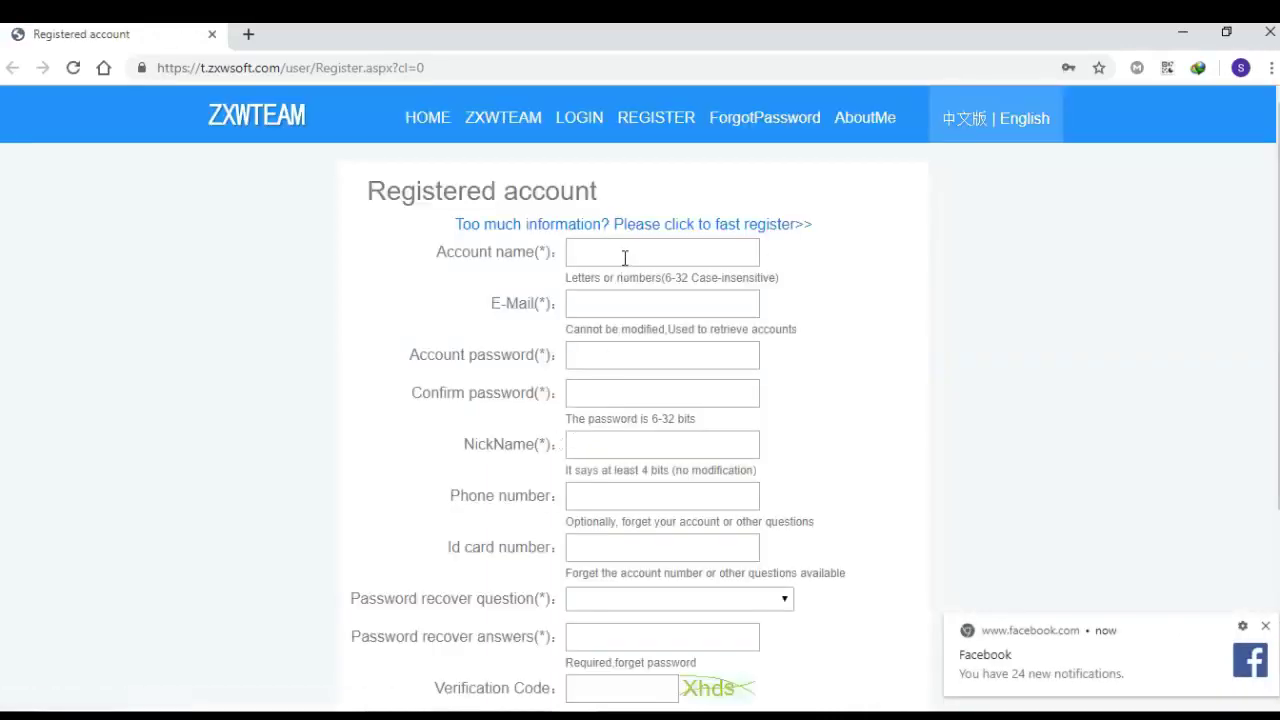
pyautogui.click(627, 256)
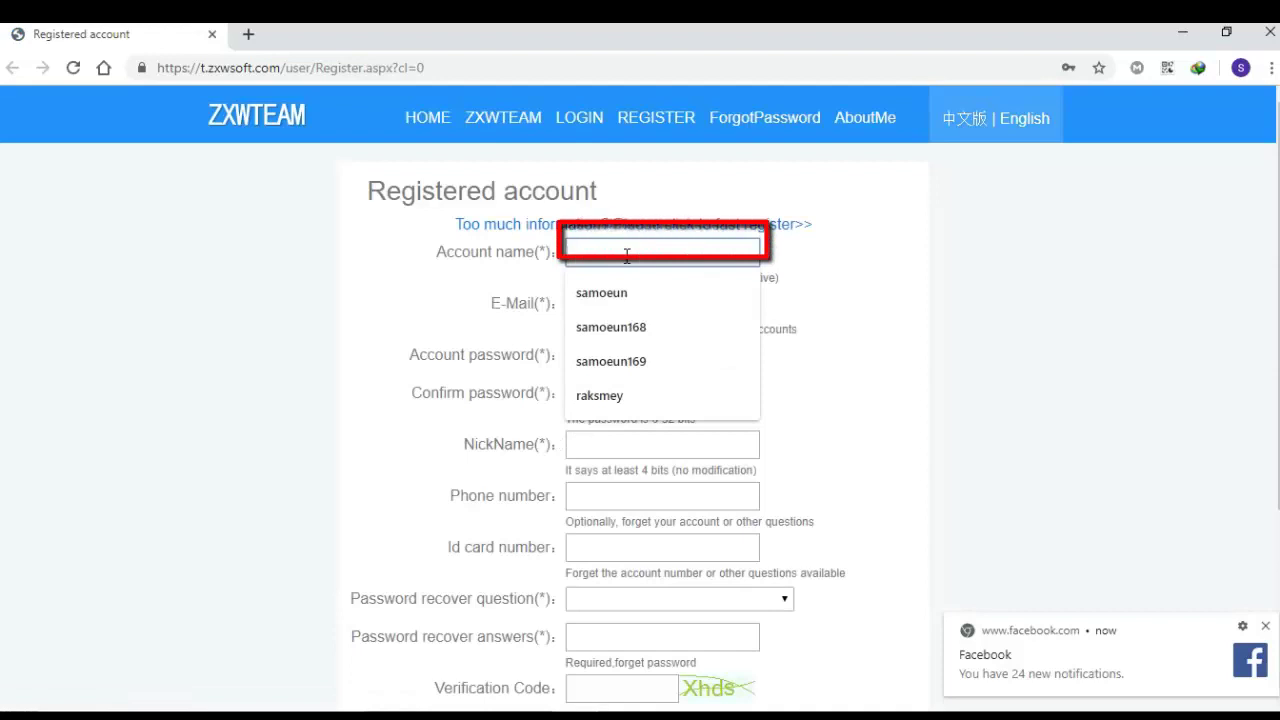
pyautogui.write('c')
pyautogui.write('x')
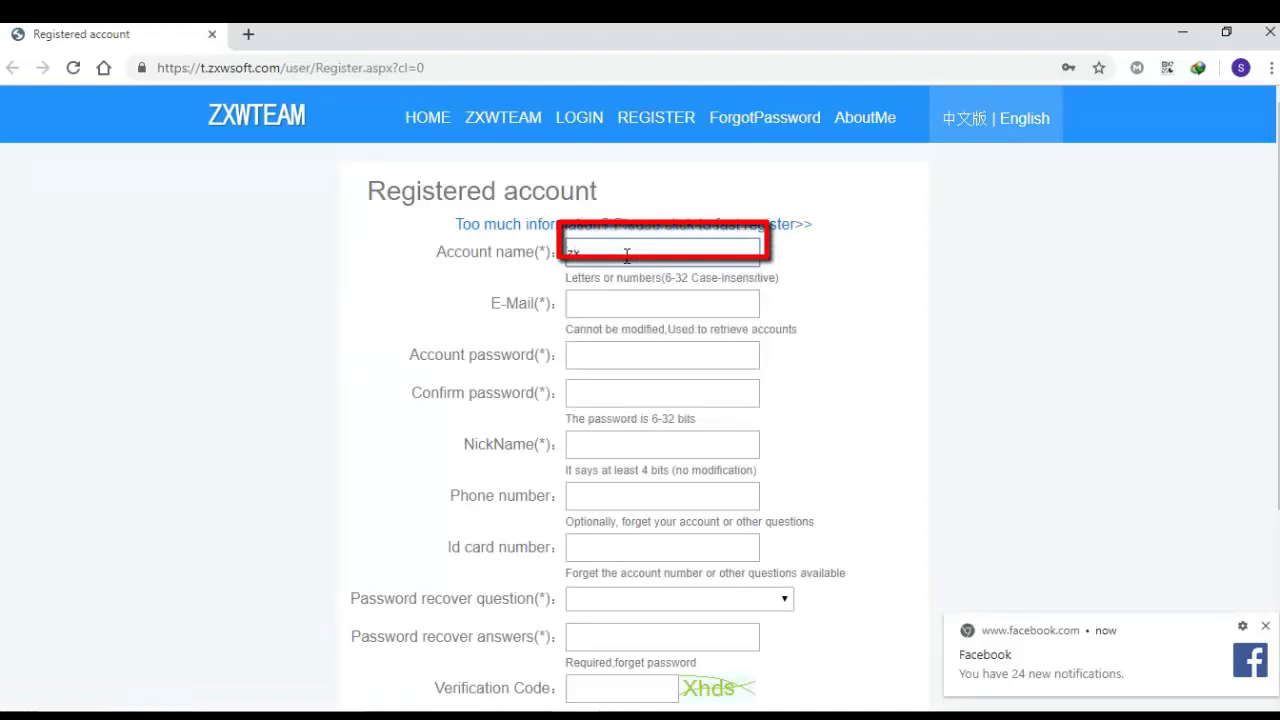
pyautogui.write('w16')
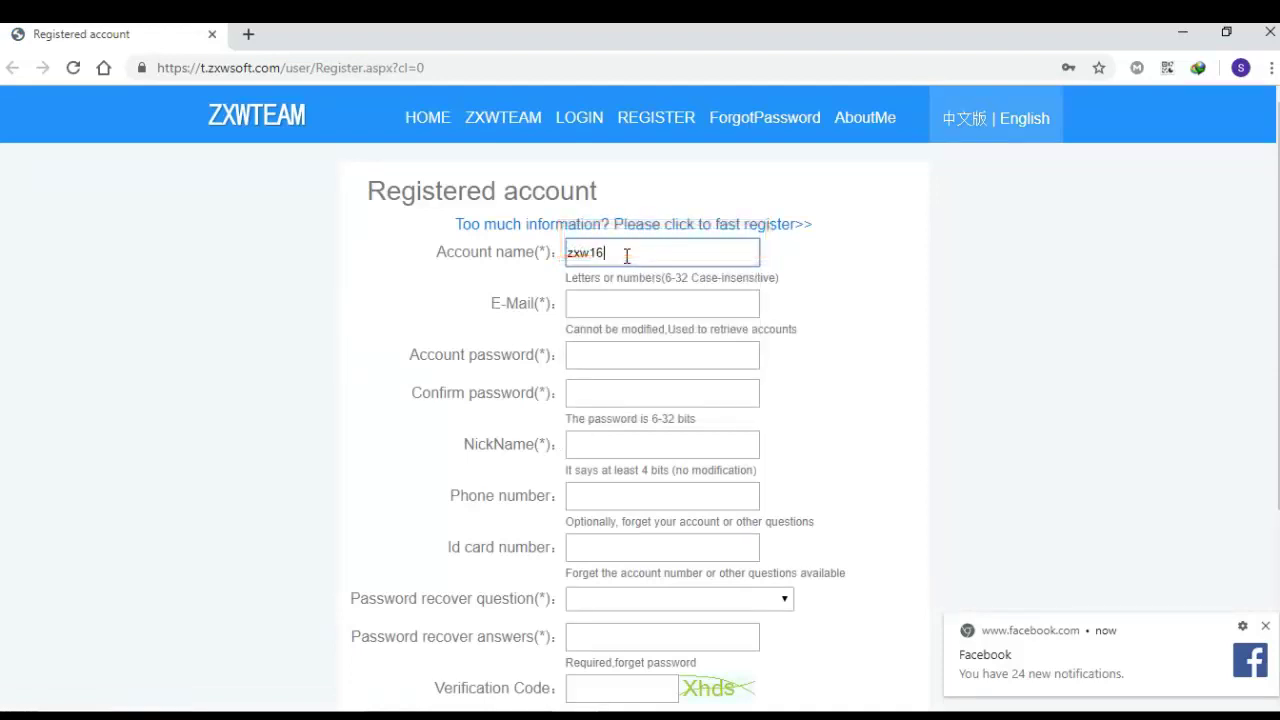
pyautogui.write('8')
pyautogui.click(627, 304)
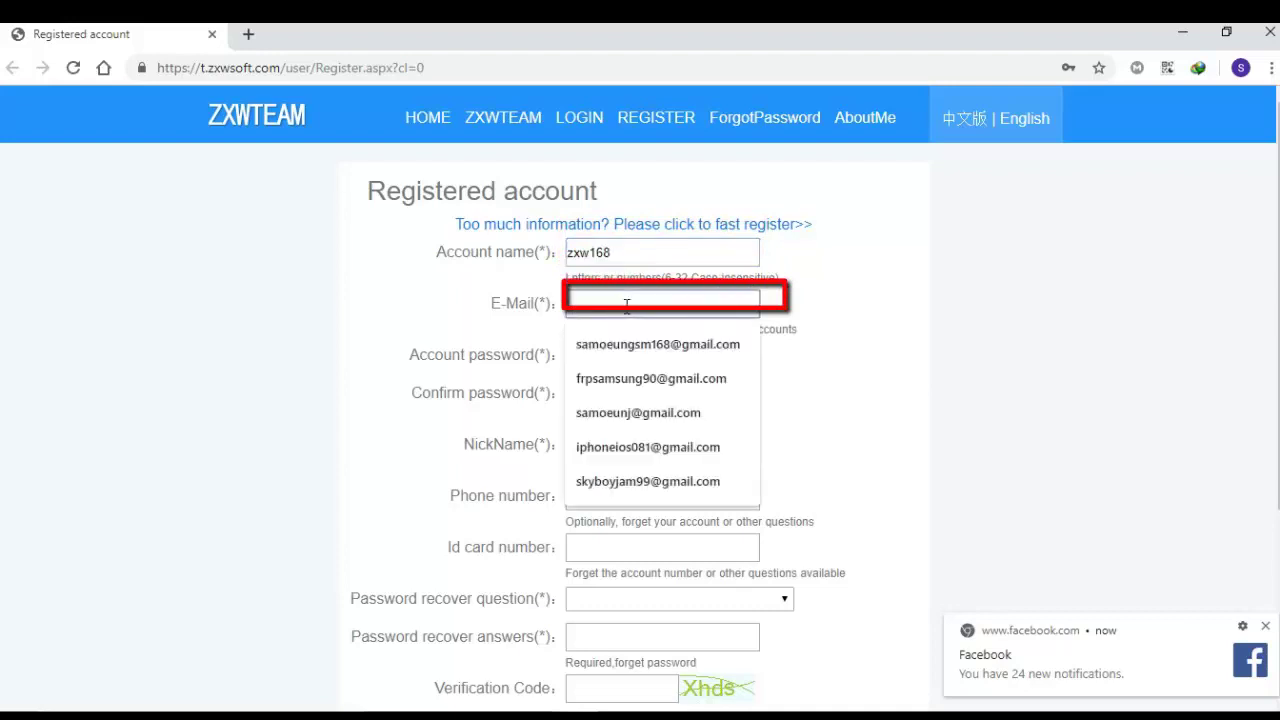
pyautogui.rightClick(650, 308)
pyautogui.click(680, 417)
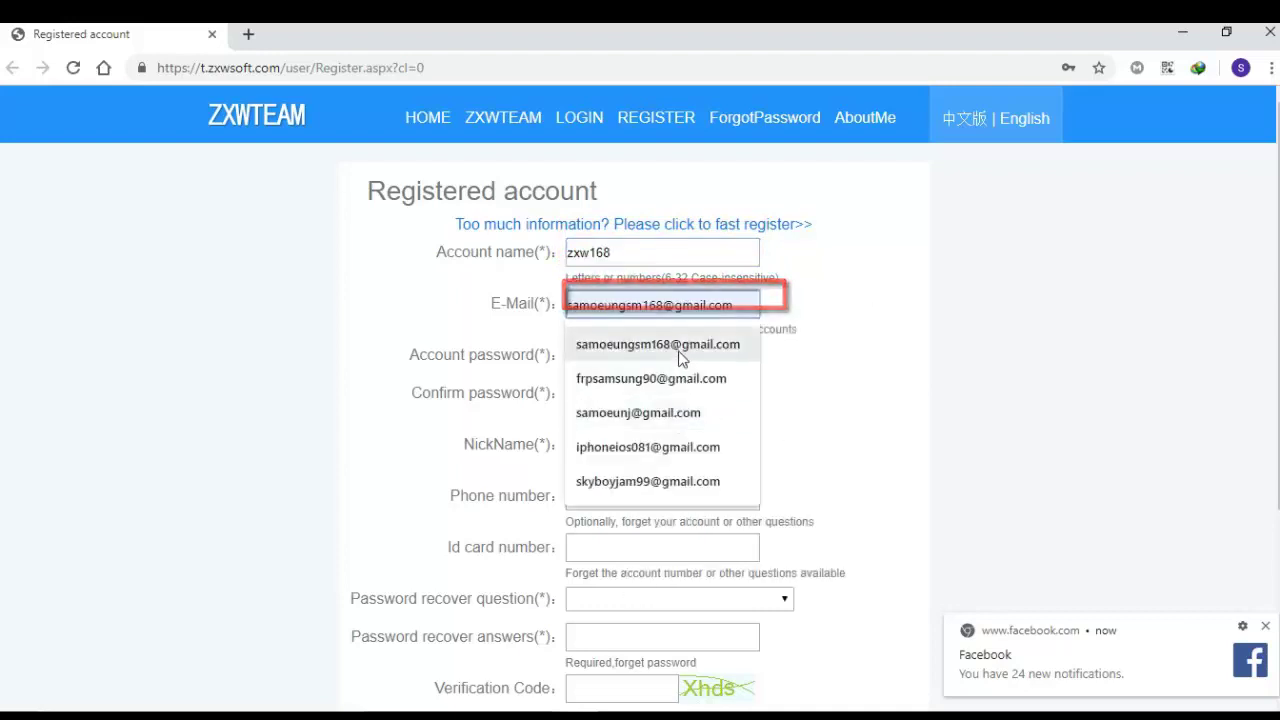
pyautogui.click(737, 308)
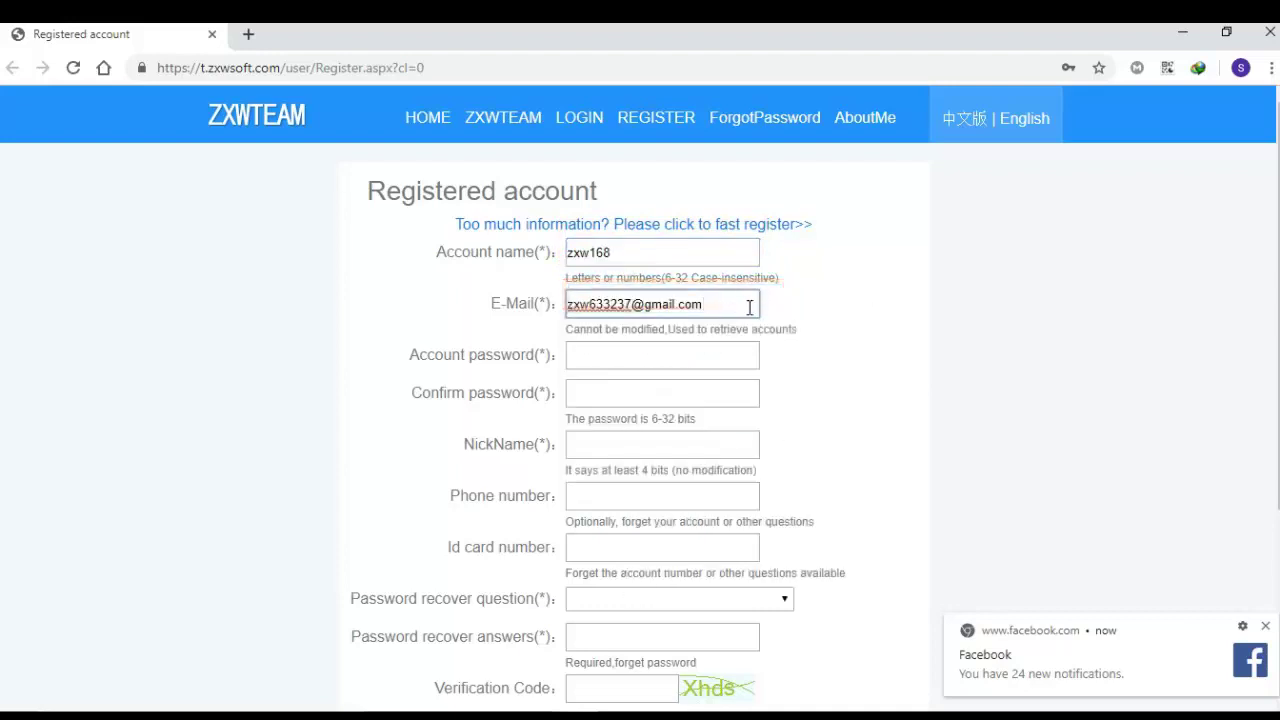
# Step: Enter the account password and a matching password confirmation
pyautogui.click(624, 354)
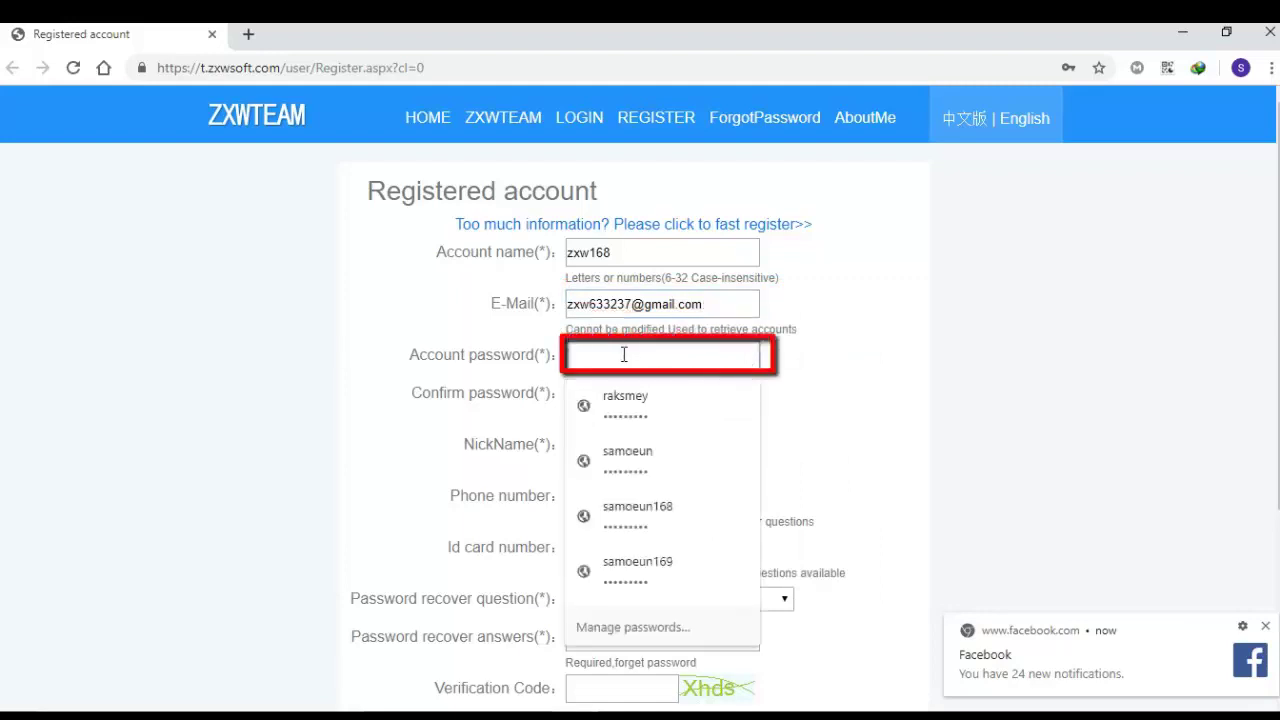
pyautogui.write('12345678')
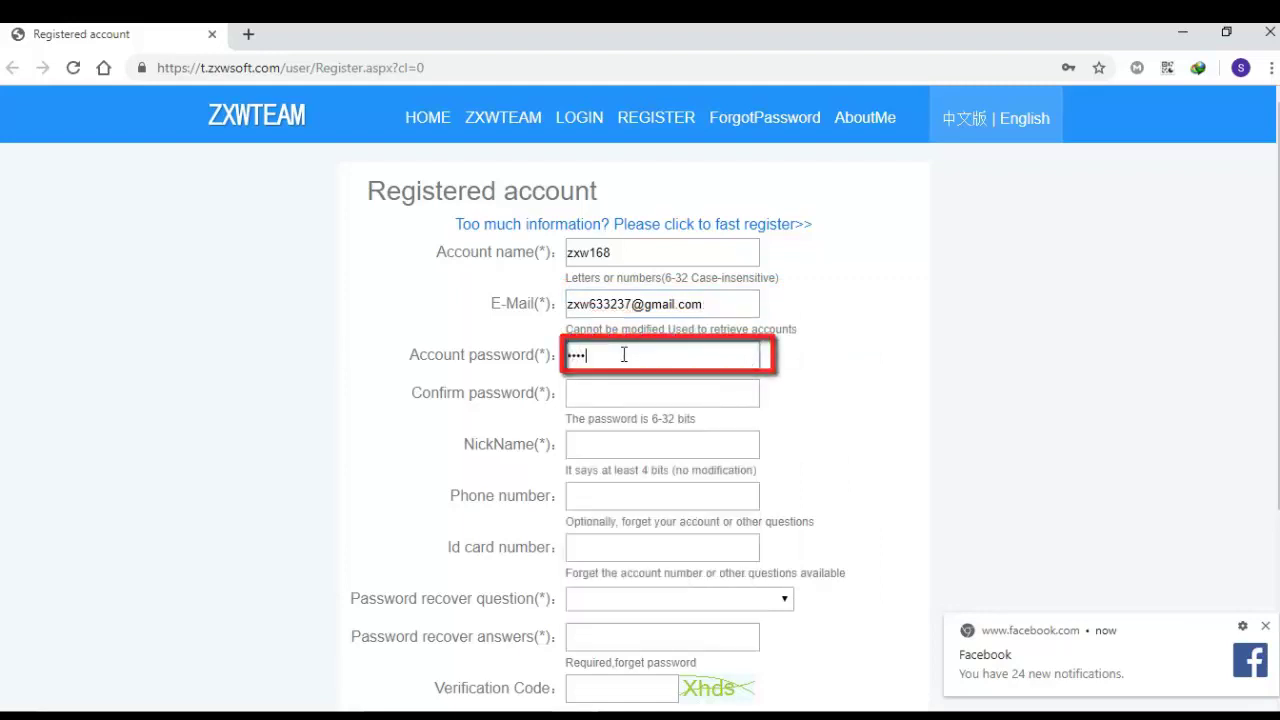
pyautogui.write('9')
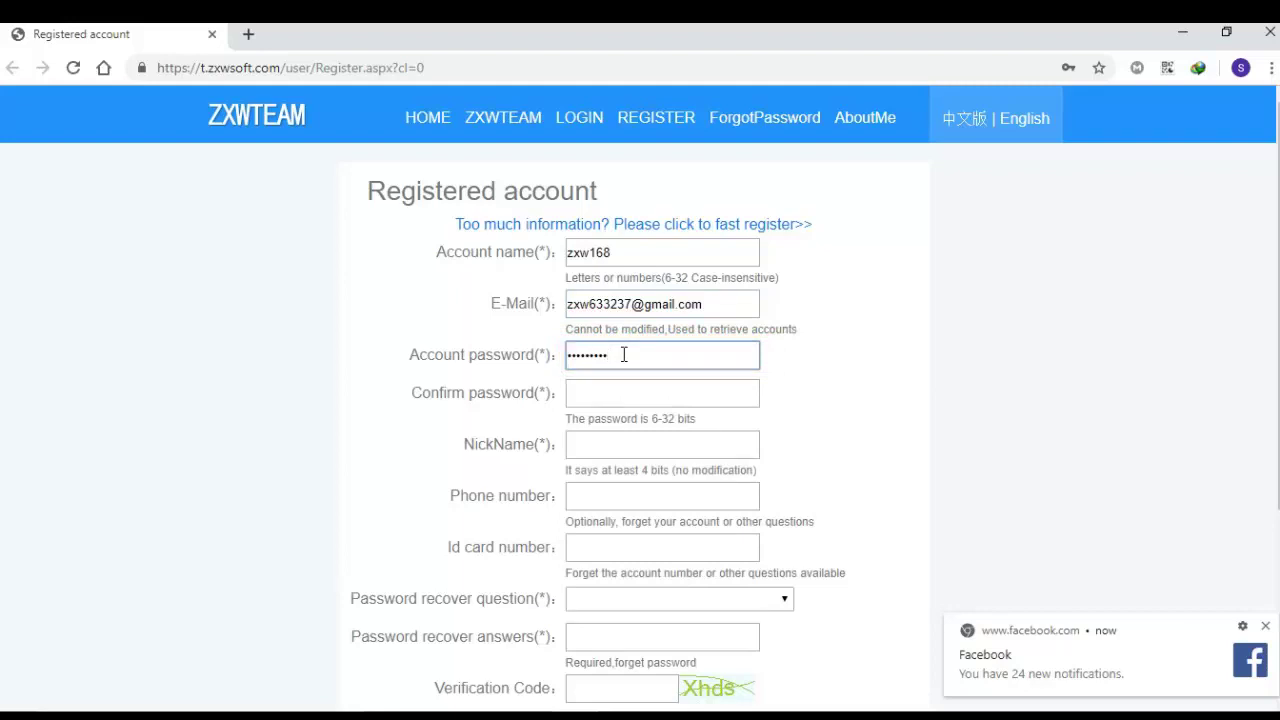
pyautogui.click(634, 389)
pyautogui.write('12')
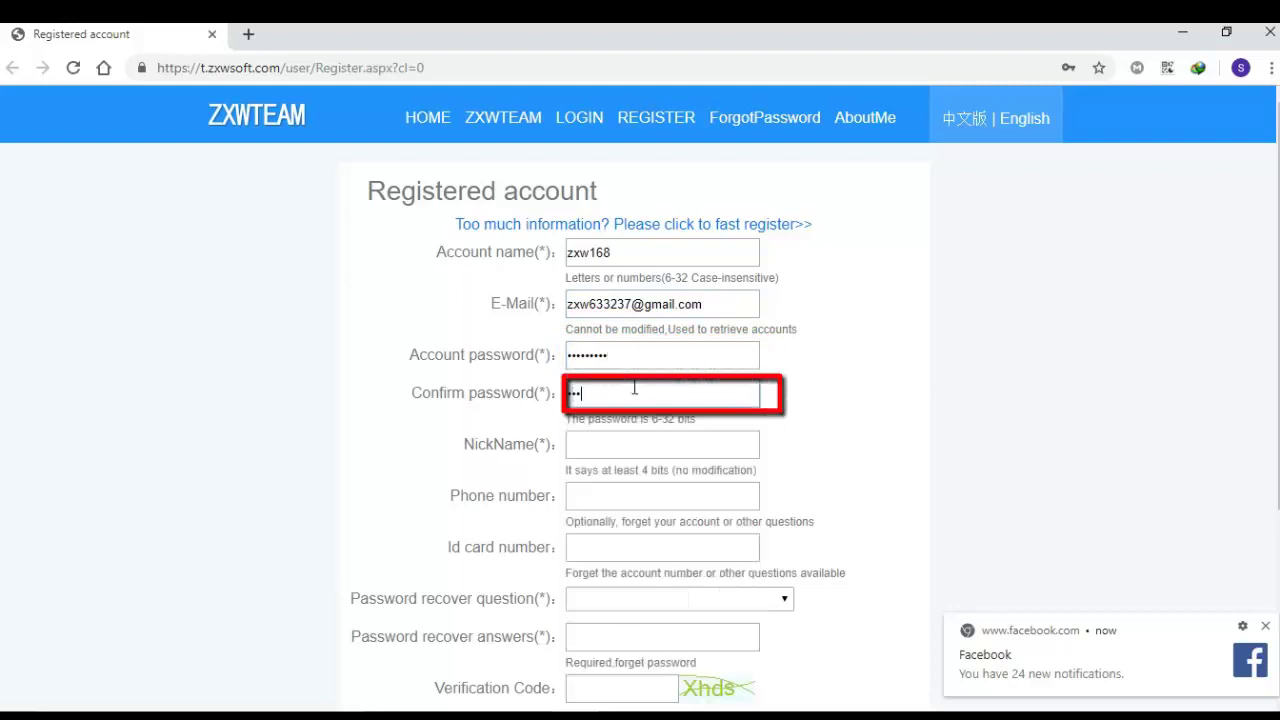
pyautogui.write('3456')
pyautogui.press('BackSpace')
pyautogui.press('BackSpace')
pyautogui.press('BackSpace')
pyautogui.press('BackSpace')
pyautogui.press('BackSpace')
pyautogui.press('BackSpace')
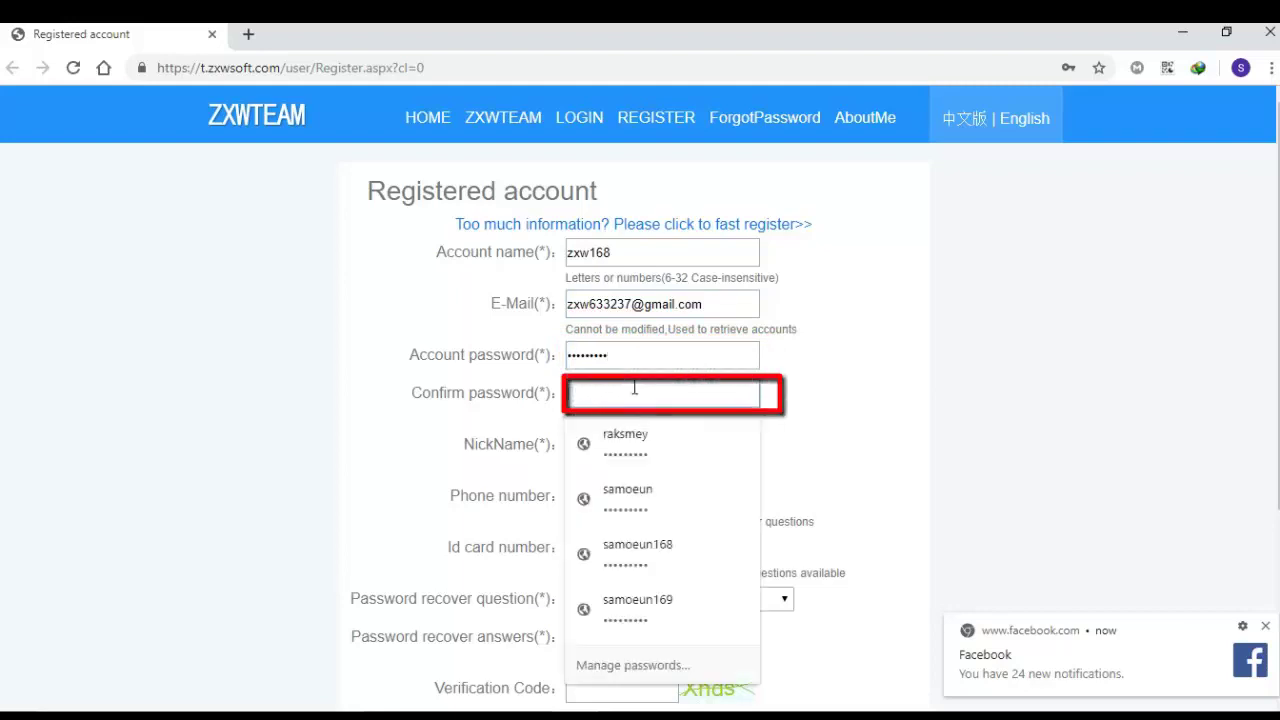
pyautogui.write('1234')
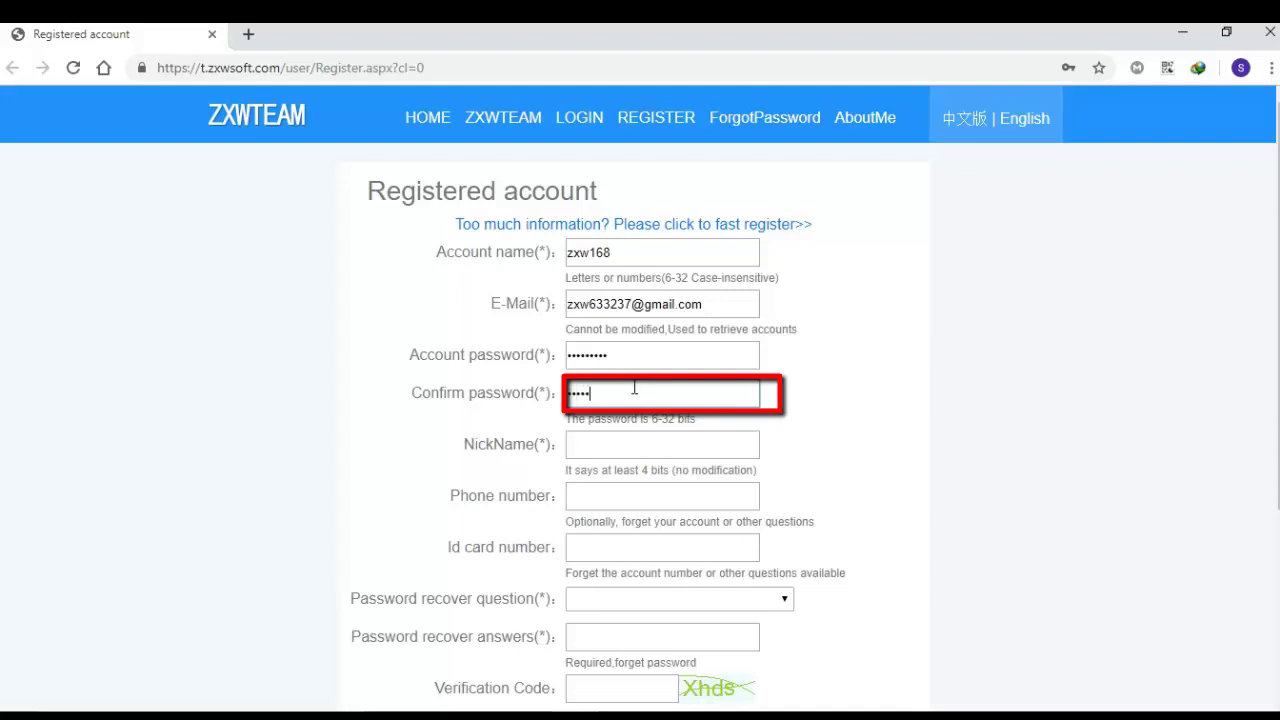
pyautogui.write('56789')
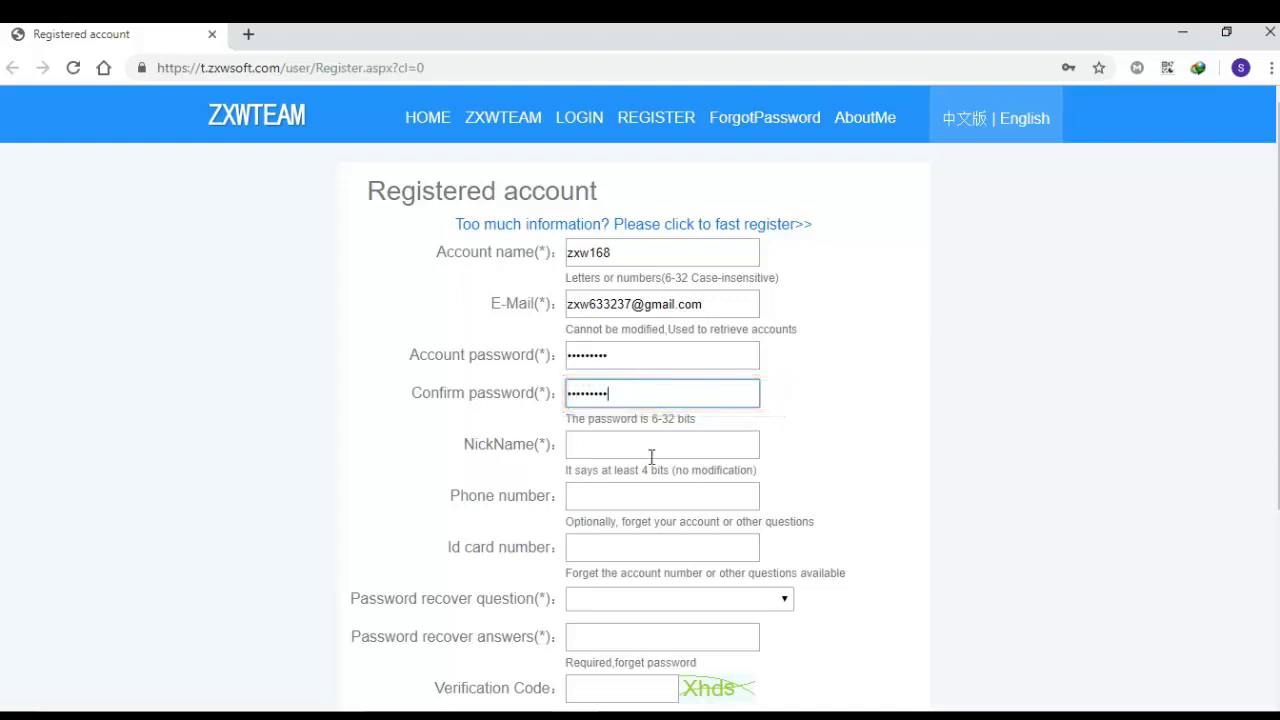
pyautogui.click(654, 452)
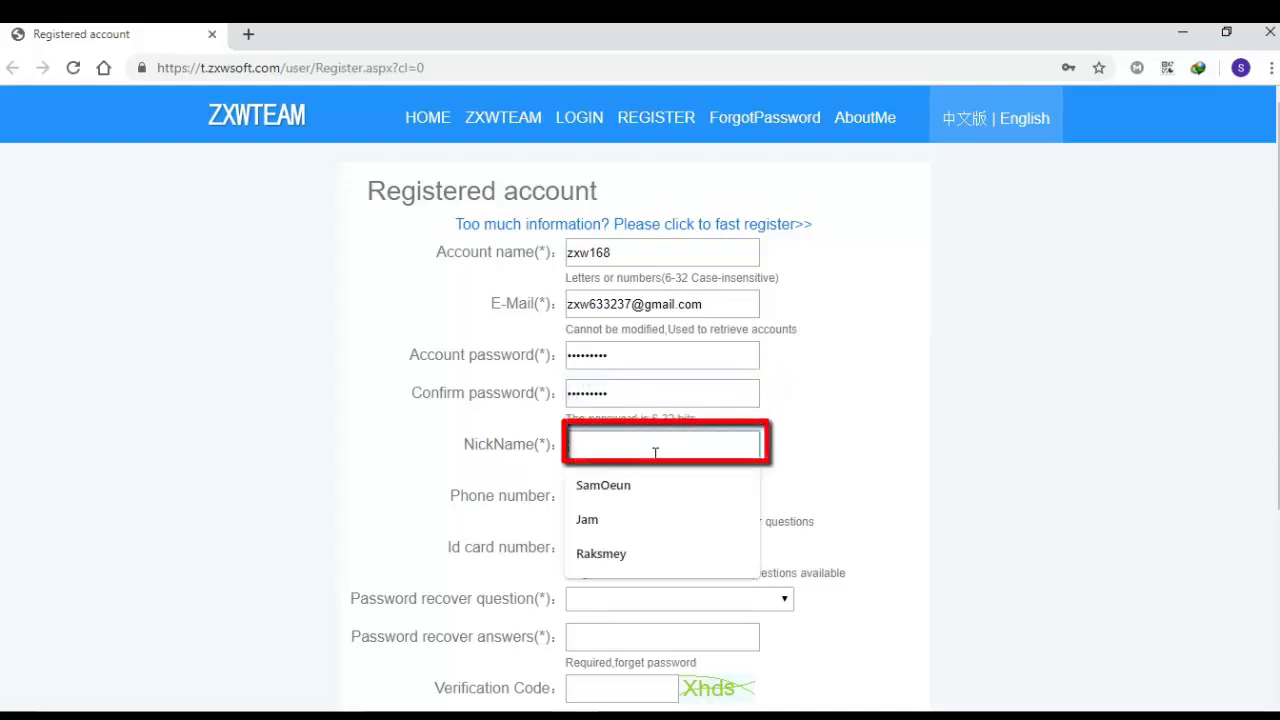
# Step: Fill in the nickname and the phone number fields
pyautogui.write('zXW1')
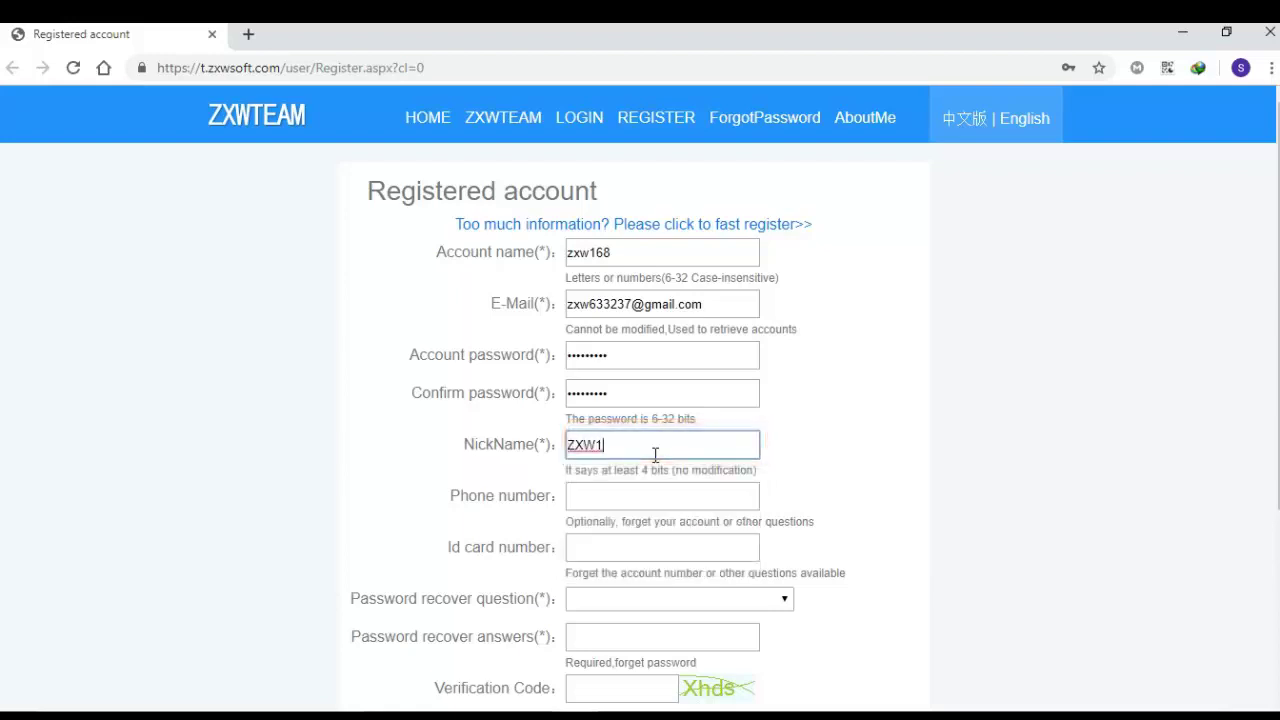
pyautogui.press('BackSpace')
pyautogui.write('2019')
pyautogui.click(648, 492)
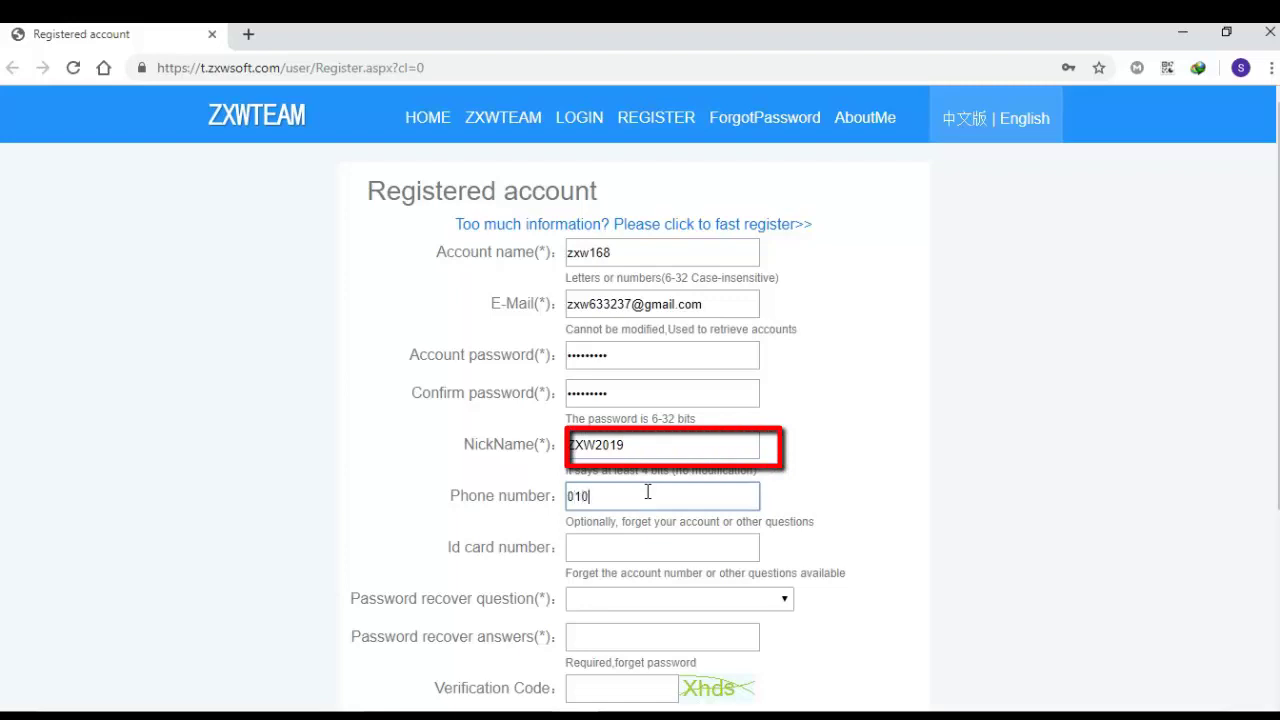
pyautogui.press('BackSpace')
pyautogui.press('BackSpace')
pyautogui.press('BackSpace')
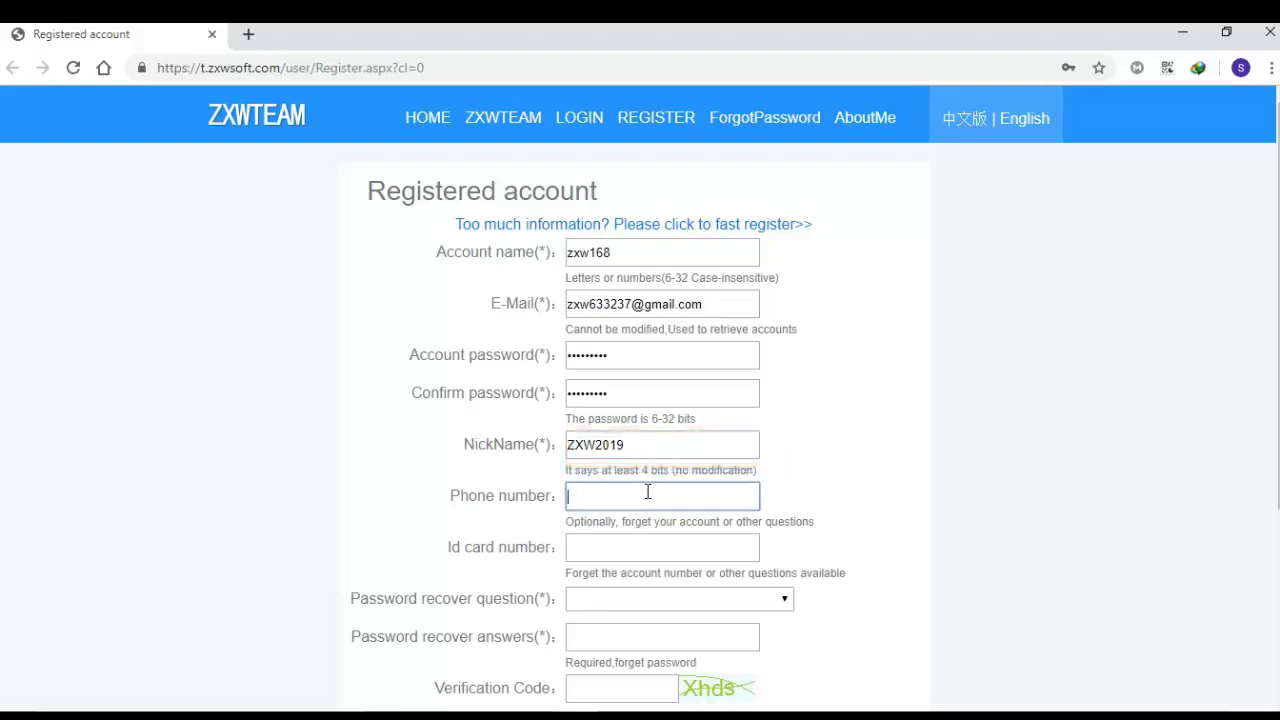
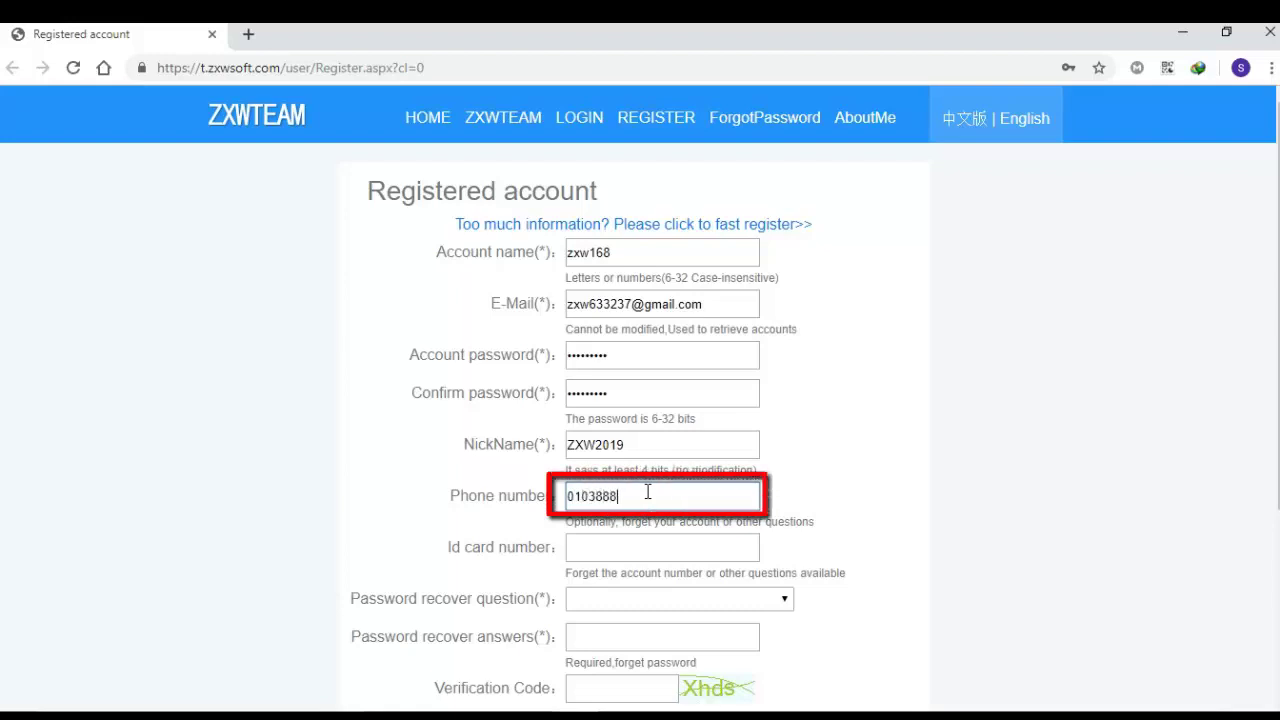
# Step: Autofill the ID card number, choose 'Favorite phone model' as recovery question, and answer 'Smart'
pyautogui.click(686, 547)
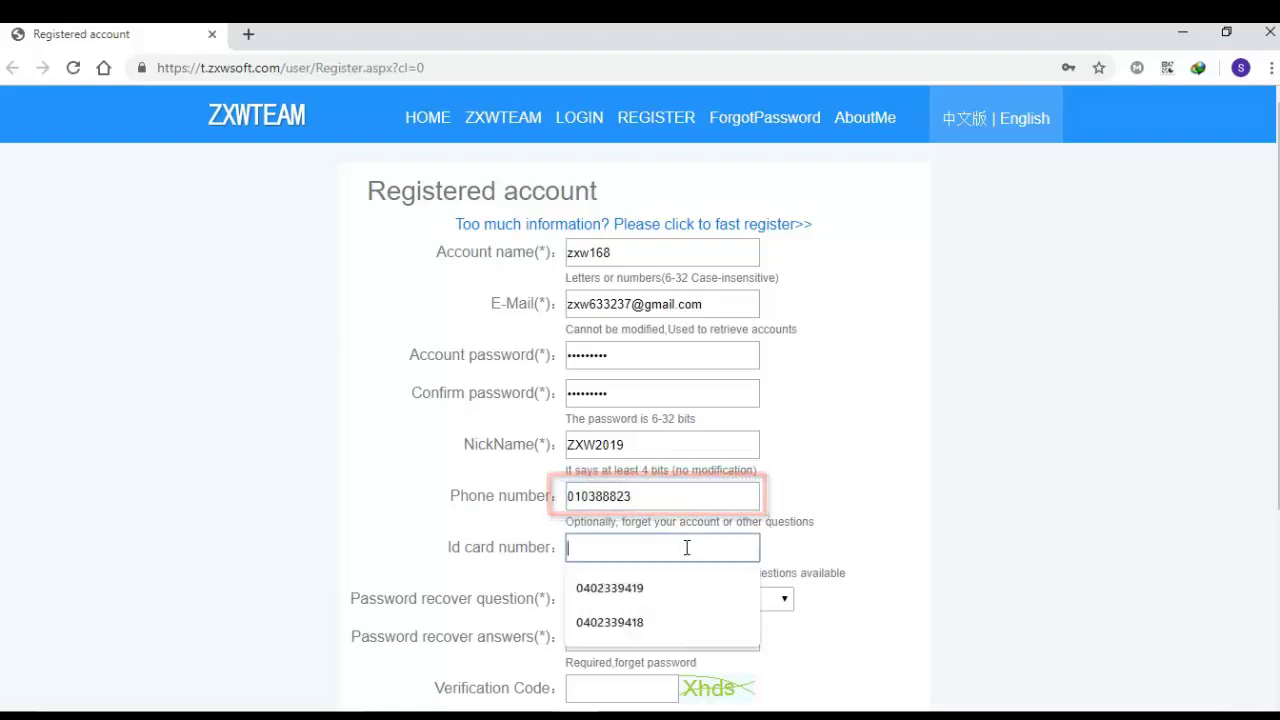
pyautogui.click(635, 600)
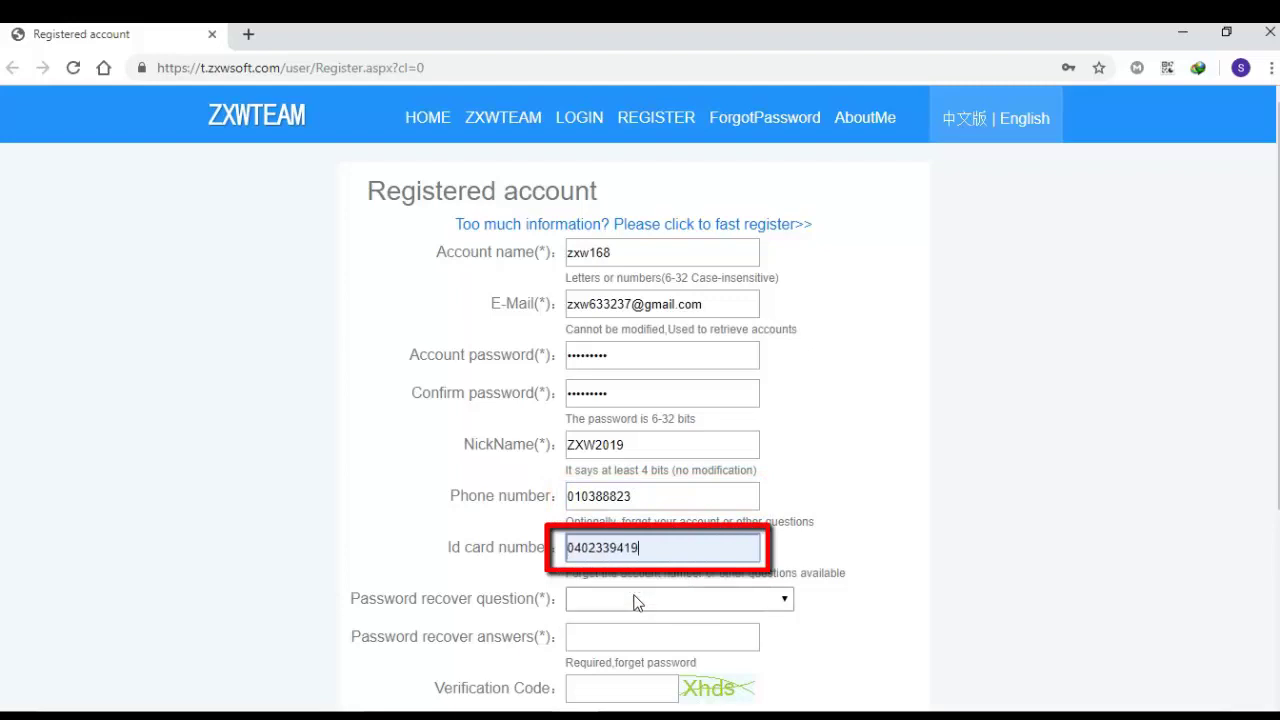
pyautogui.click(637, 600)
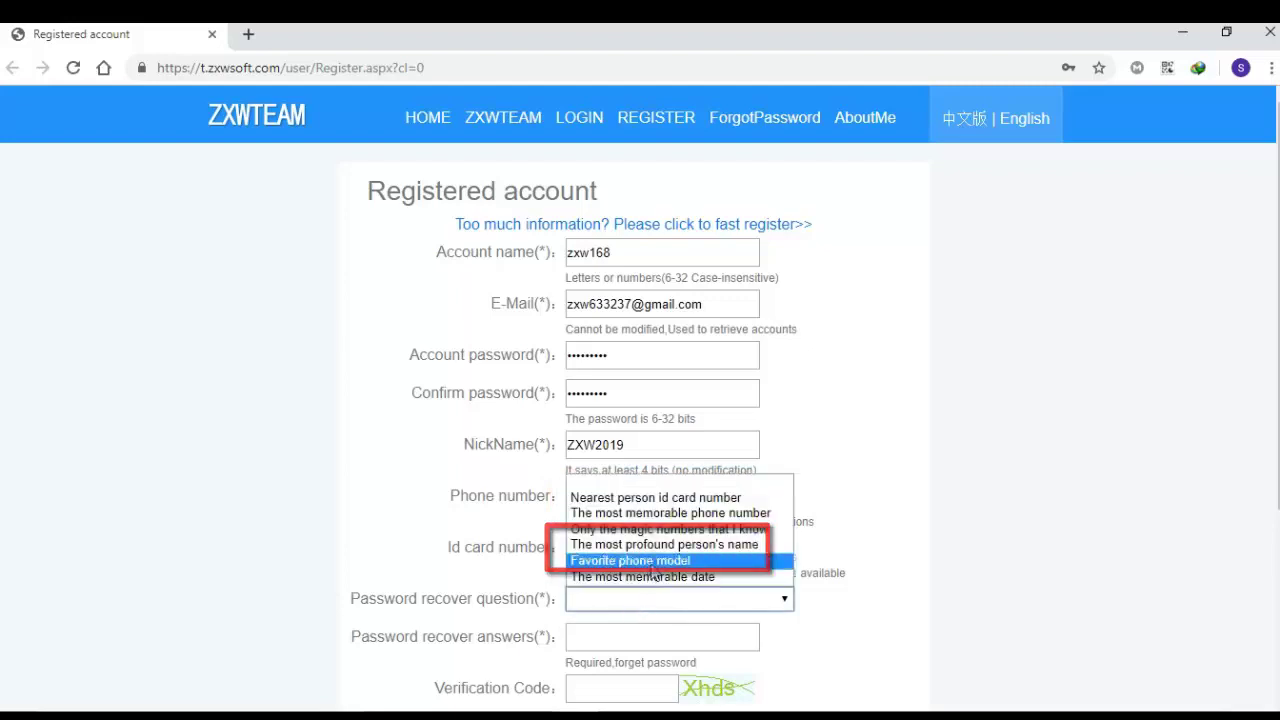
pyautogui.click(653, 561)
pyautogui.click(636, 636)
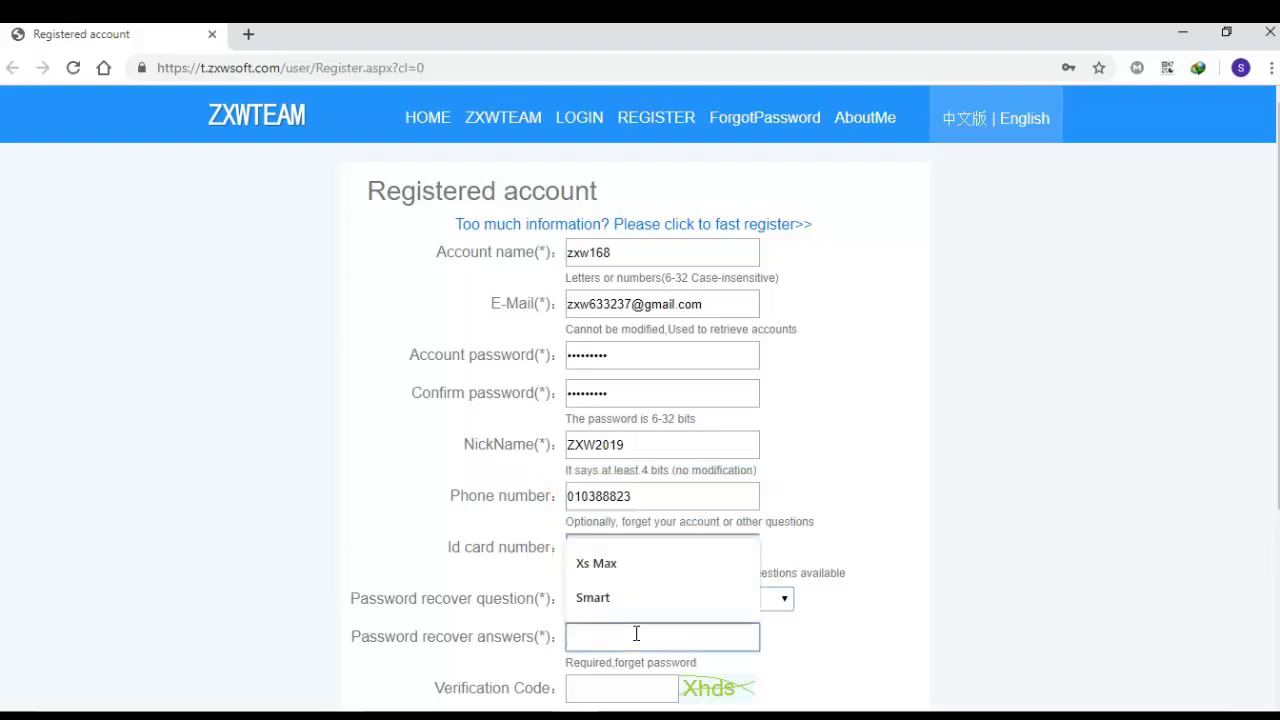
pyautogui.click(637, 596)
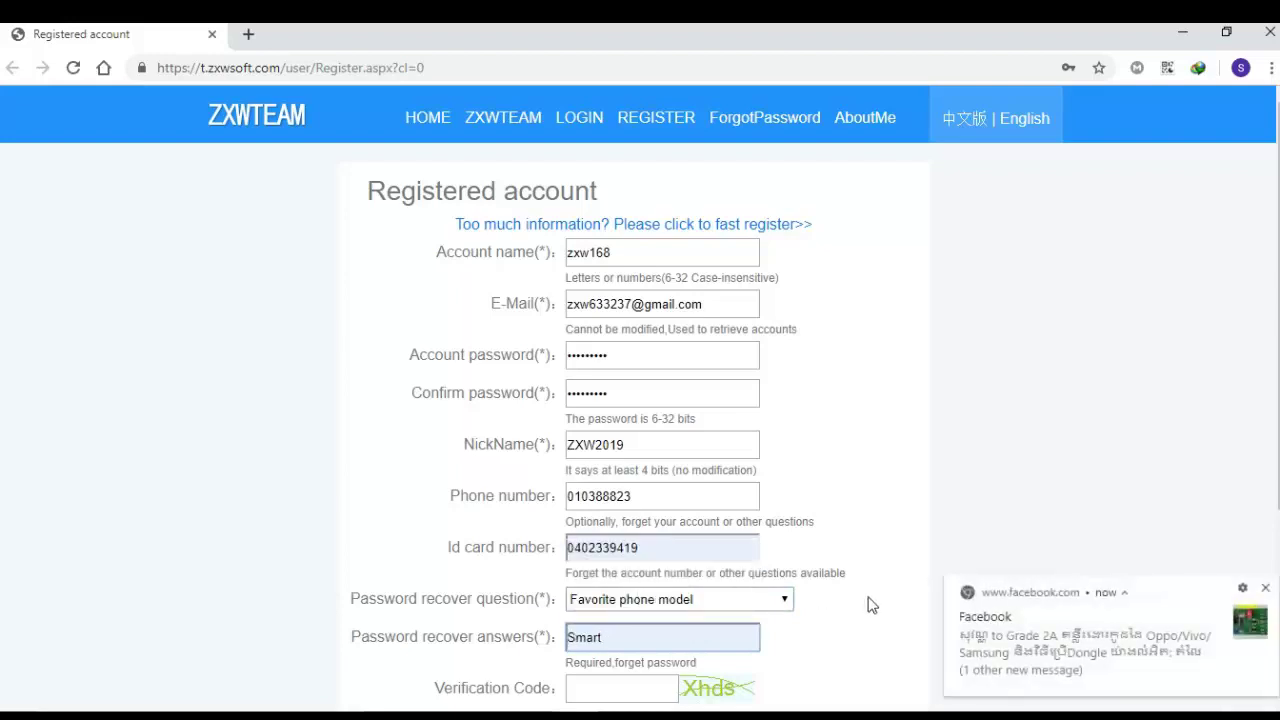
# Step: Enter the captcha verification code at the bottom of the form
pyautogui.scroll(-2, 868, 604)
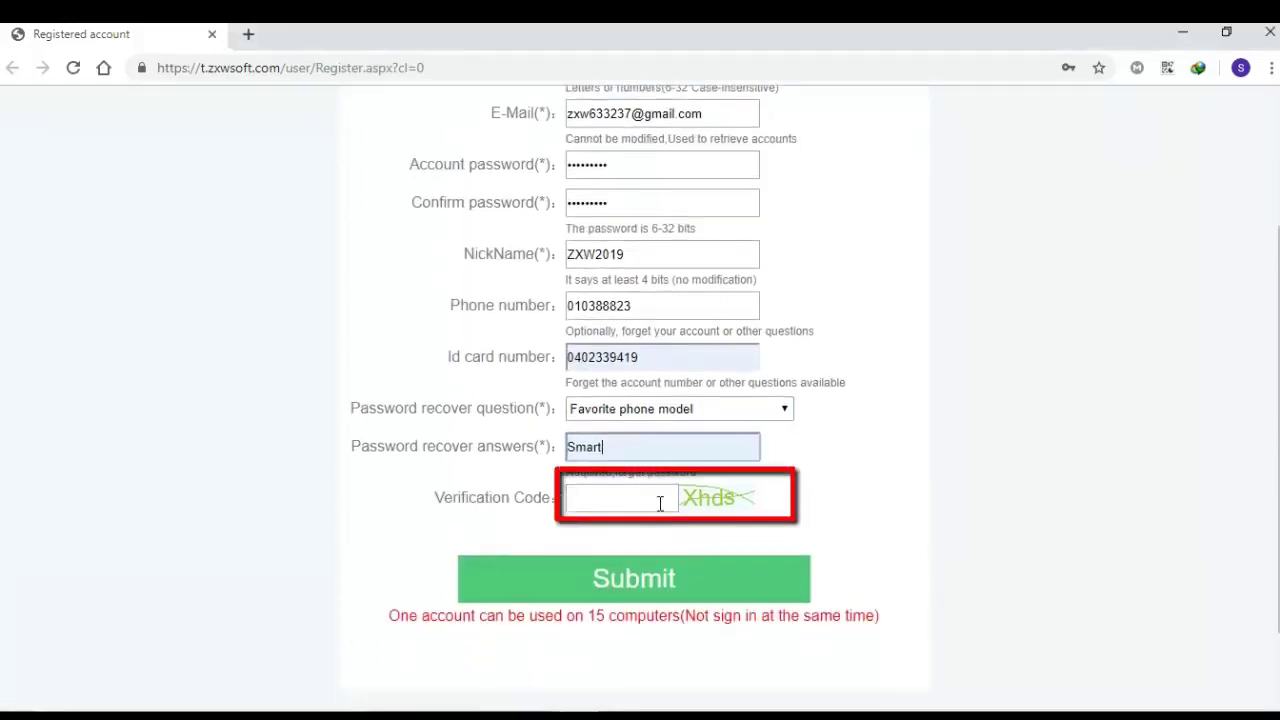
pyautogui.click(638, 499)
pyautogui.write('Xh')
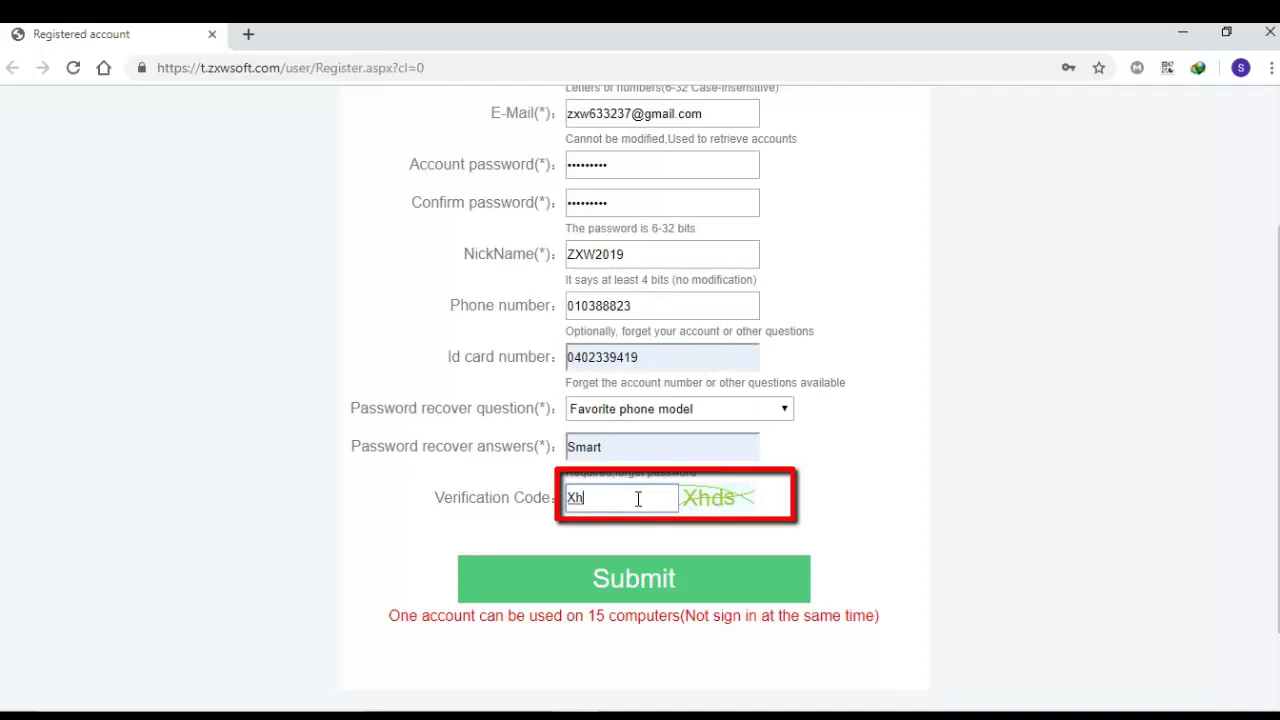
pyautogui.write('ds')
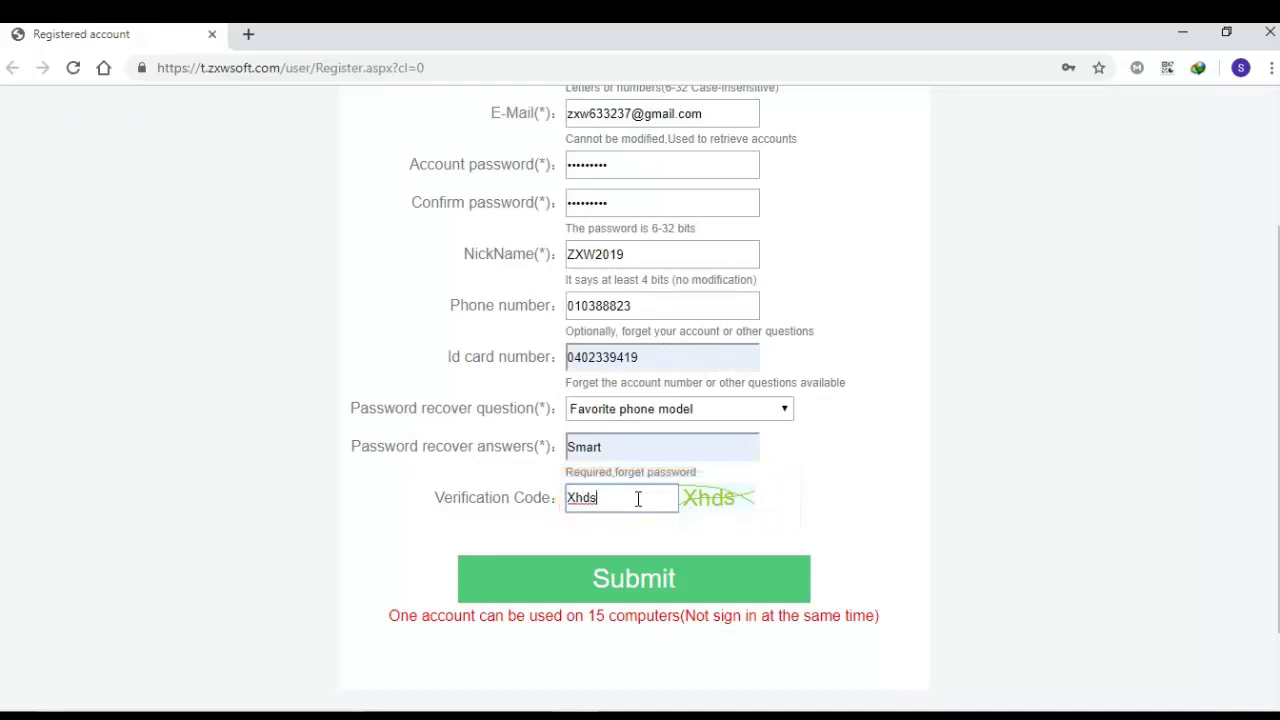
pyautogui.scroll(2, 688, 410)
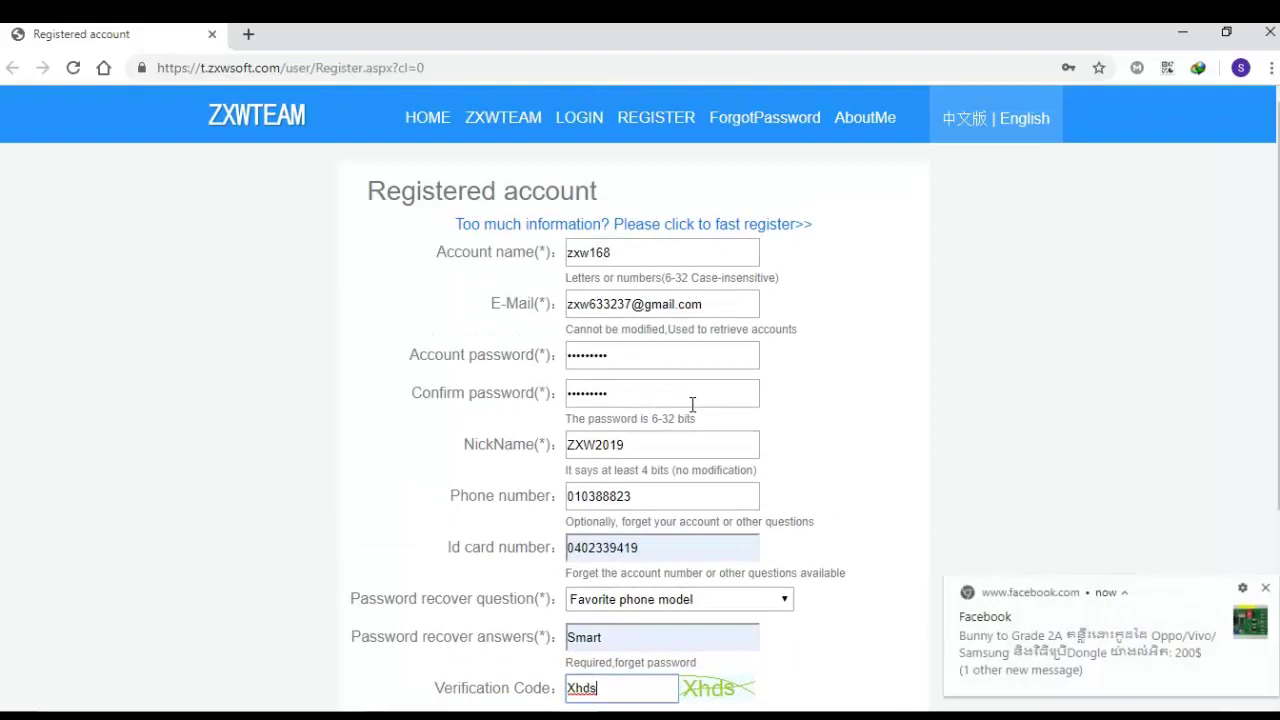
pyautogui.scroll(-2, 691, 406)
pyautogui.scroll(-1, 692, 403)
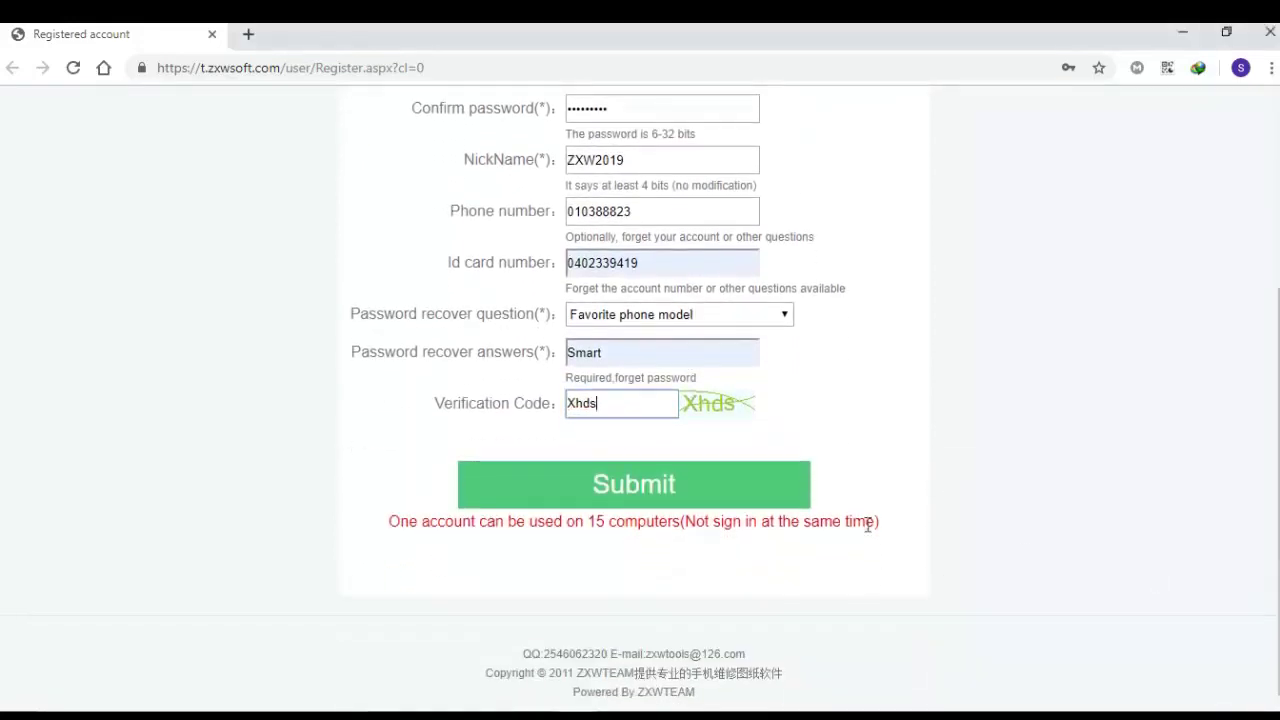
# Step: Submit the registration, let Chrome save the login, and review the 'Registered successfully!' message
pyautogui.click(743, 497)
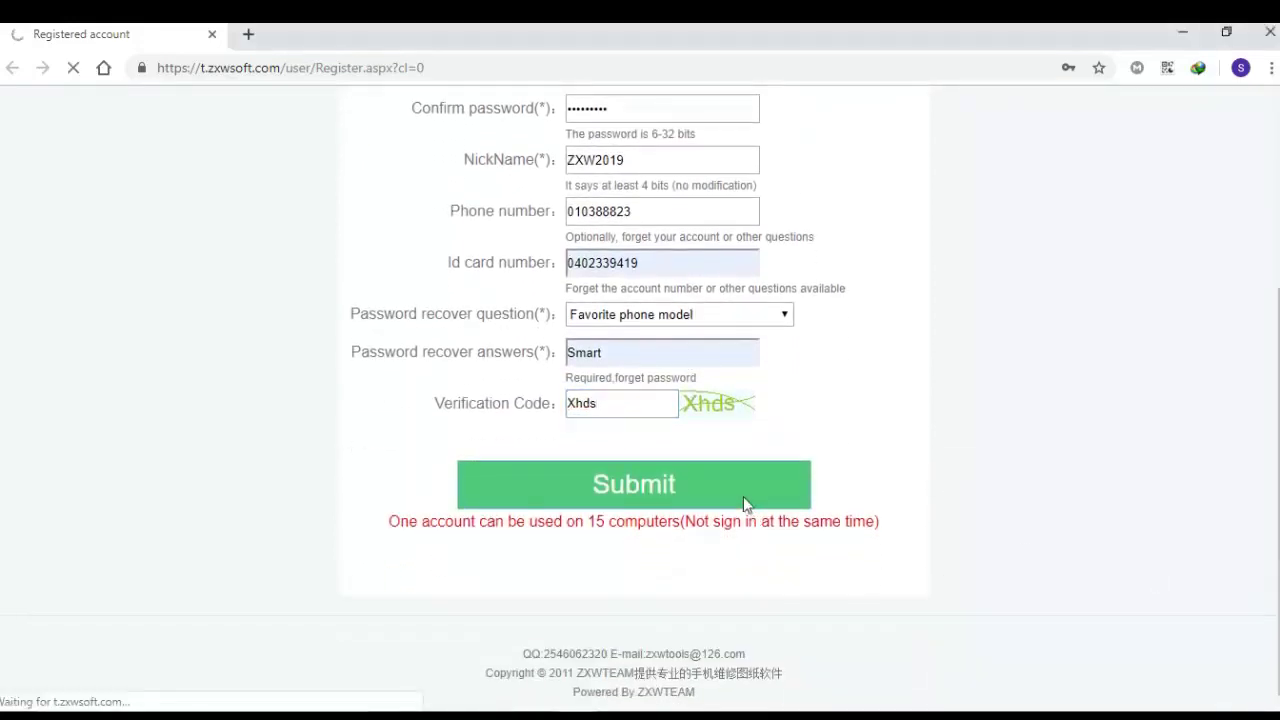
pyautogui.scroll(2, 743, 497)
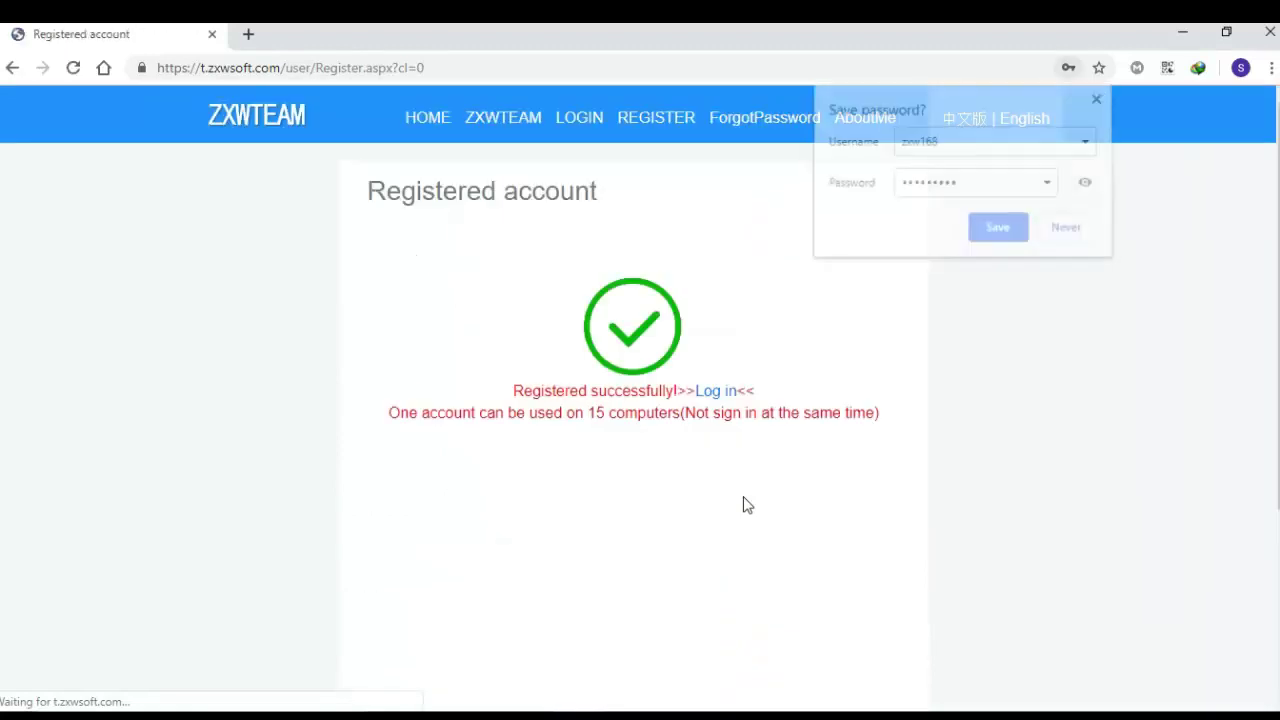
pyautogui.click(995, 229)
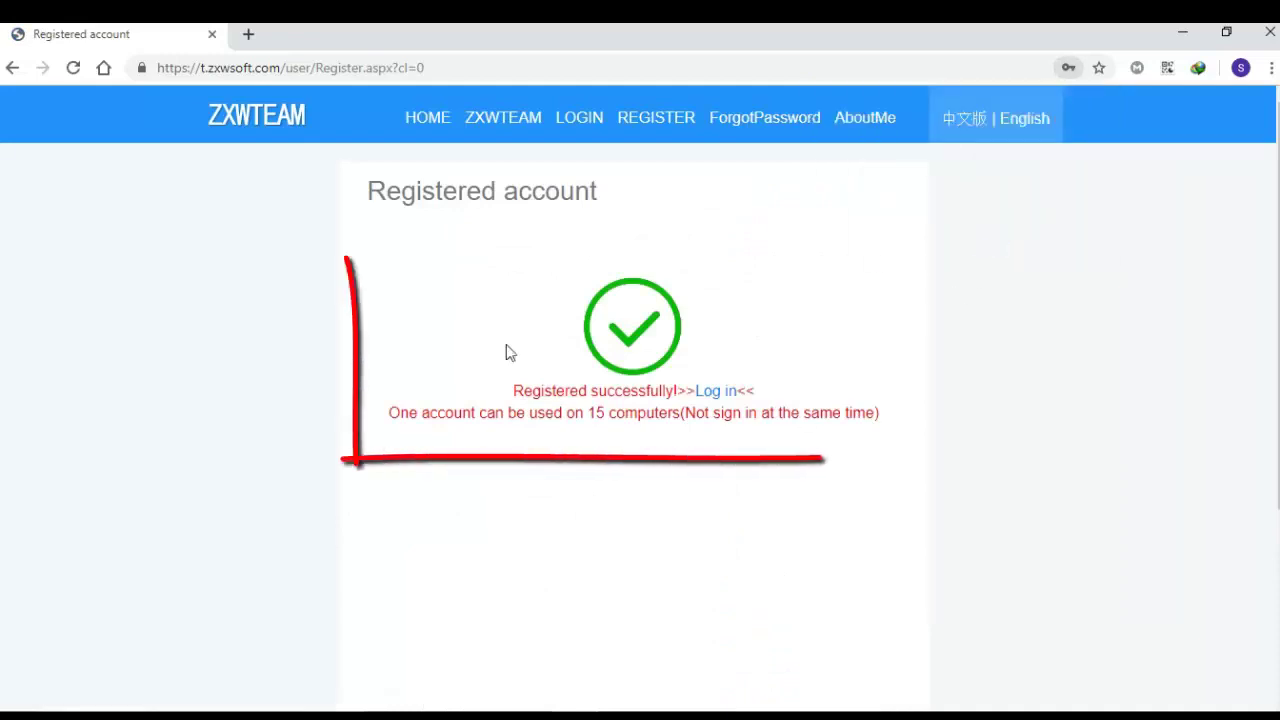
pyautogui.moveTo(409, 294)
pyautogui.mouseDown()
pyautogui.moveTo(683, 474)
pyautogui.moveTo(911, 460)
pyautogui.mouseUp()
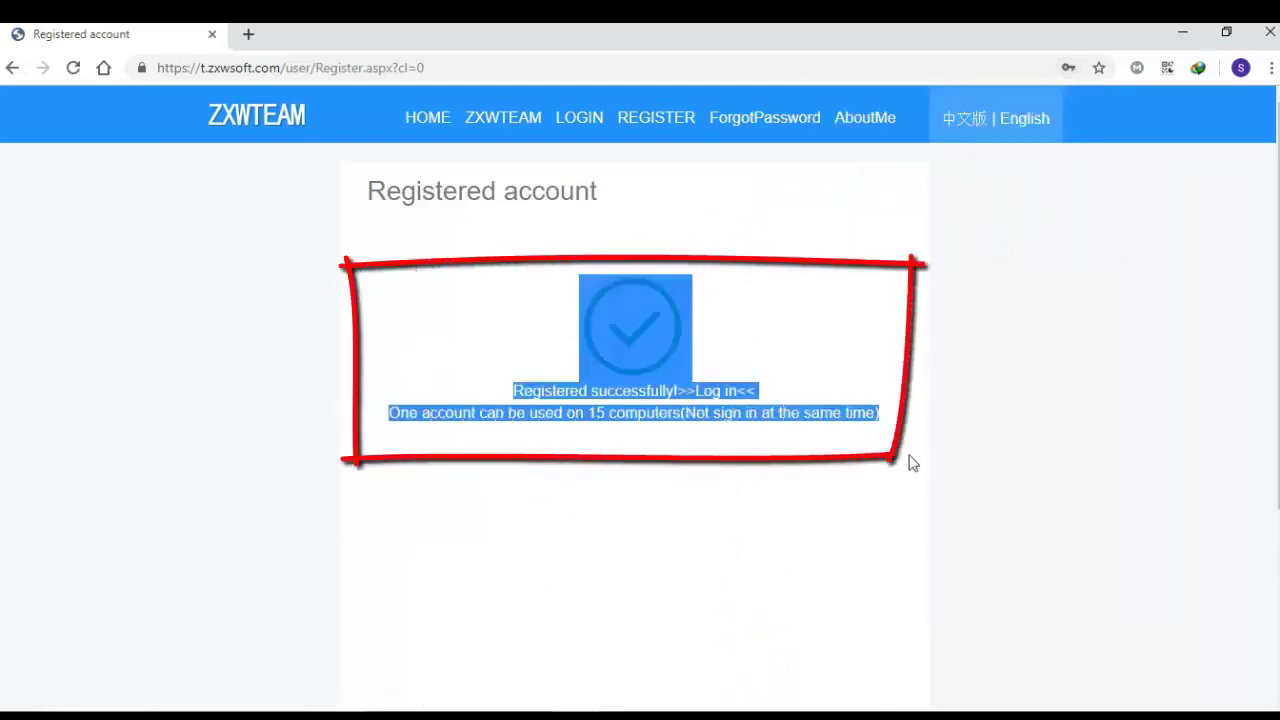
pyautogui.click(872, 309)
pyautogui.moveTo(415, 288); pyautogui.dragTo(938, 462)
pyautogui.click(876, 326)
pyautogui.moveTo(817, 271)
pyautogui.mouseDown()
pyautogui.moveTo(403, 271)
pyautogui.moveTo(966, 516)
pyautogui.mouseUp()
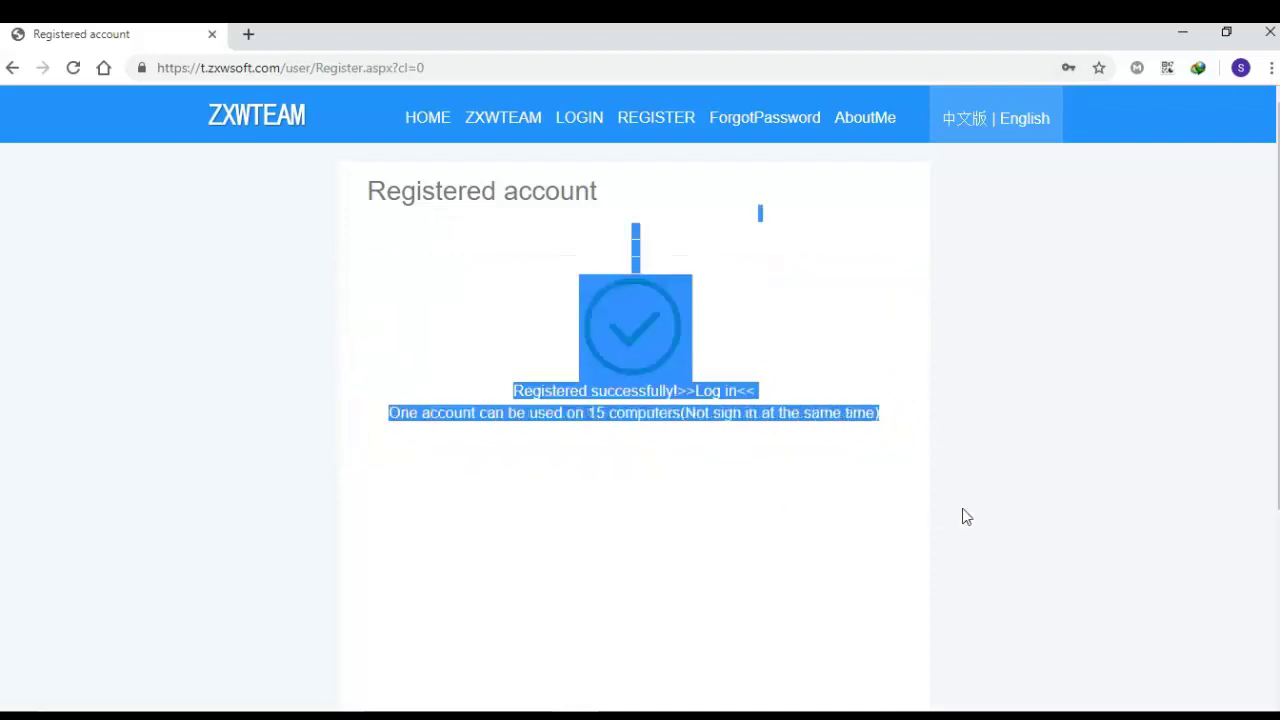
pyautogui.click(910, 340)
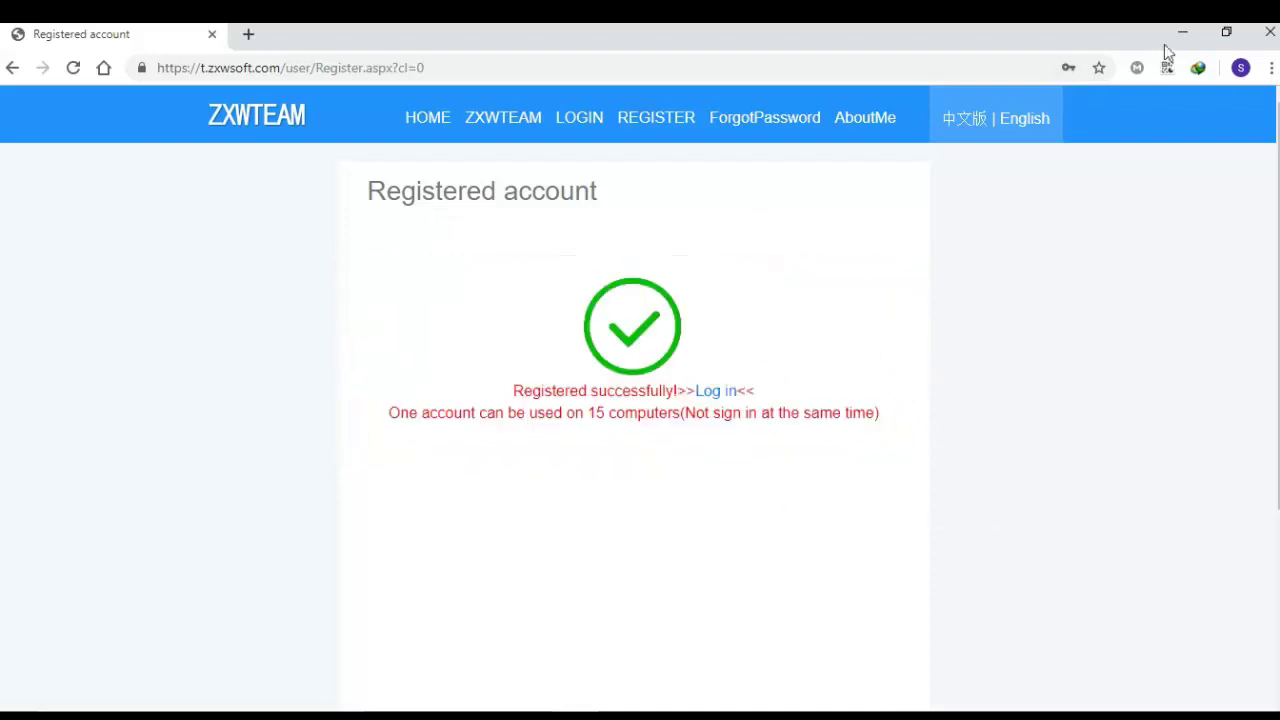
# Step: Minimize the browser and move through the ZXW sign-in account and password fields
pyautogui.click(1182, 33)
pyautogui.click(688, 327)
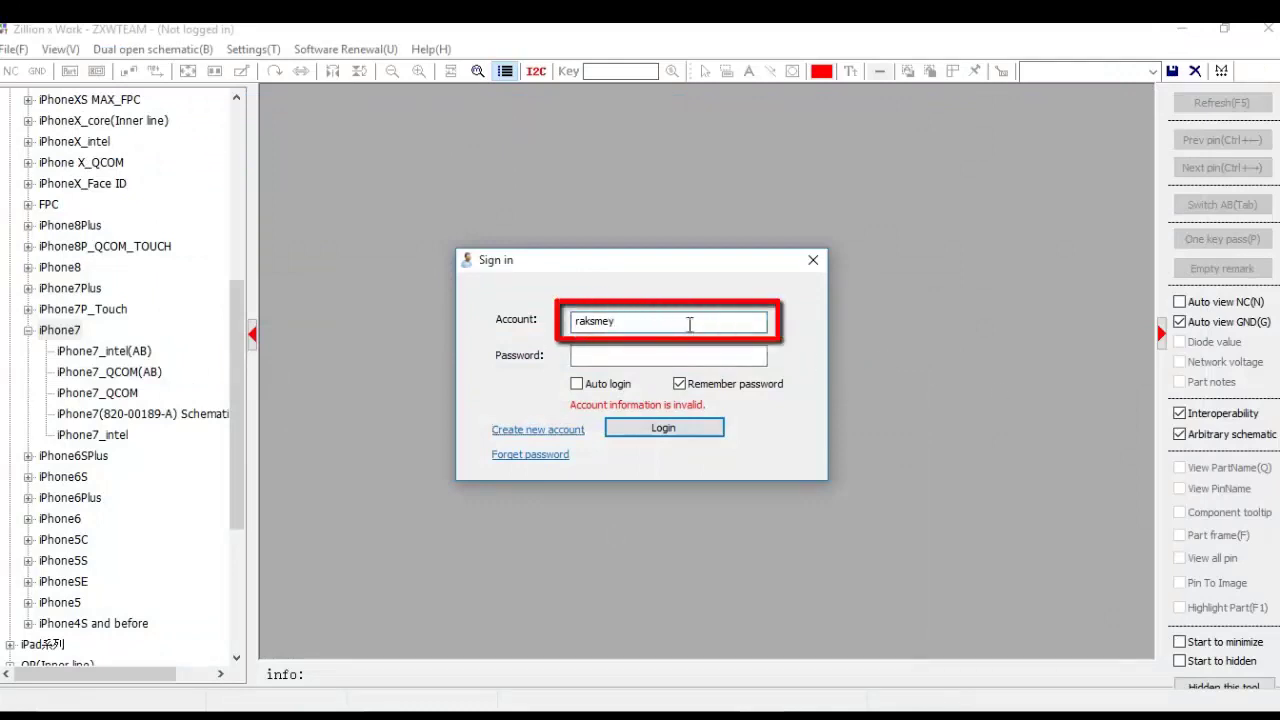
pyautogui.press('Tab')
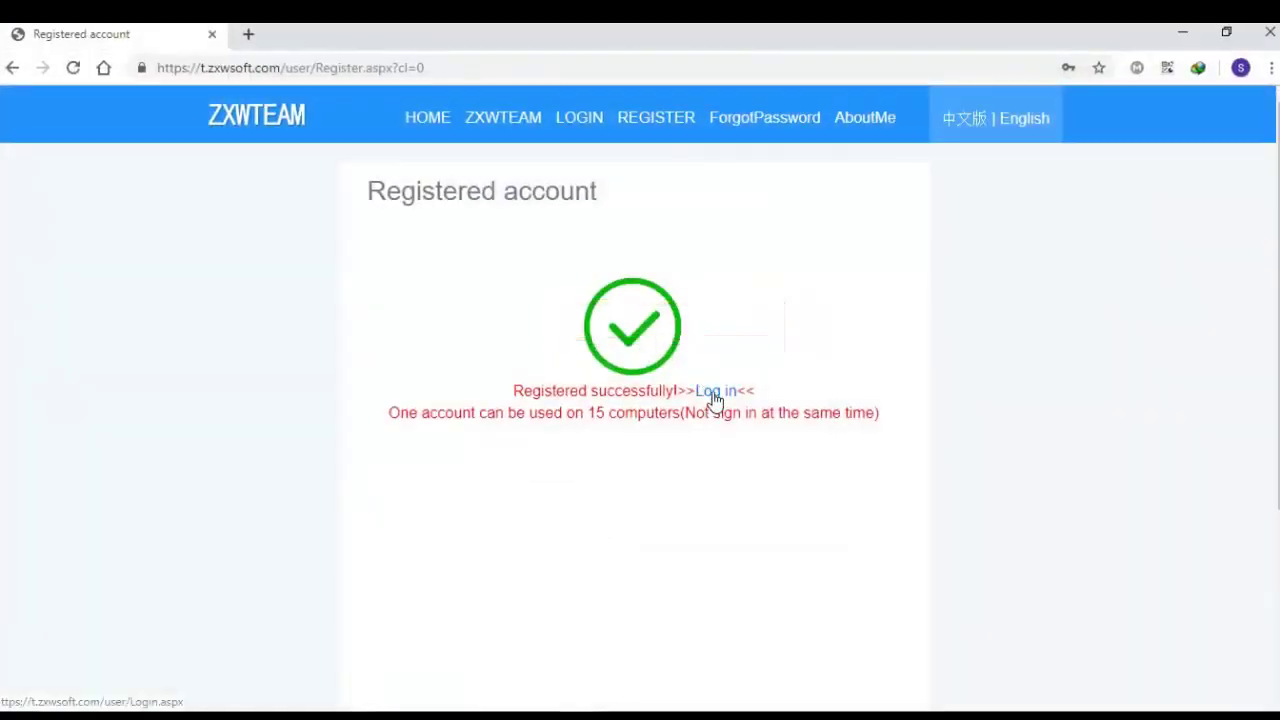
# Step: Log in to the ZXWTEAM site with the new account and the captcha code
pyautogui.click(715, 394)
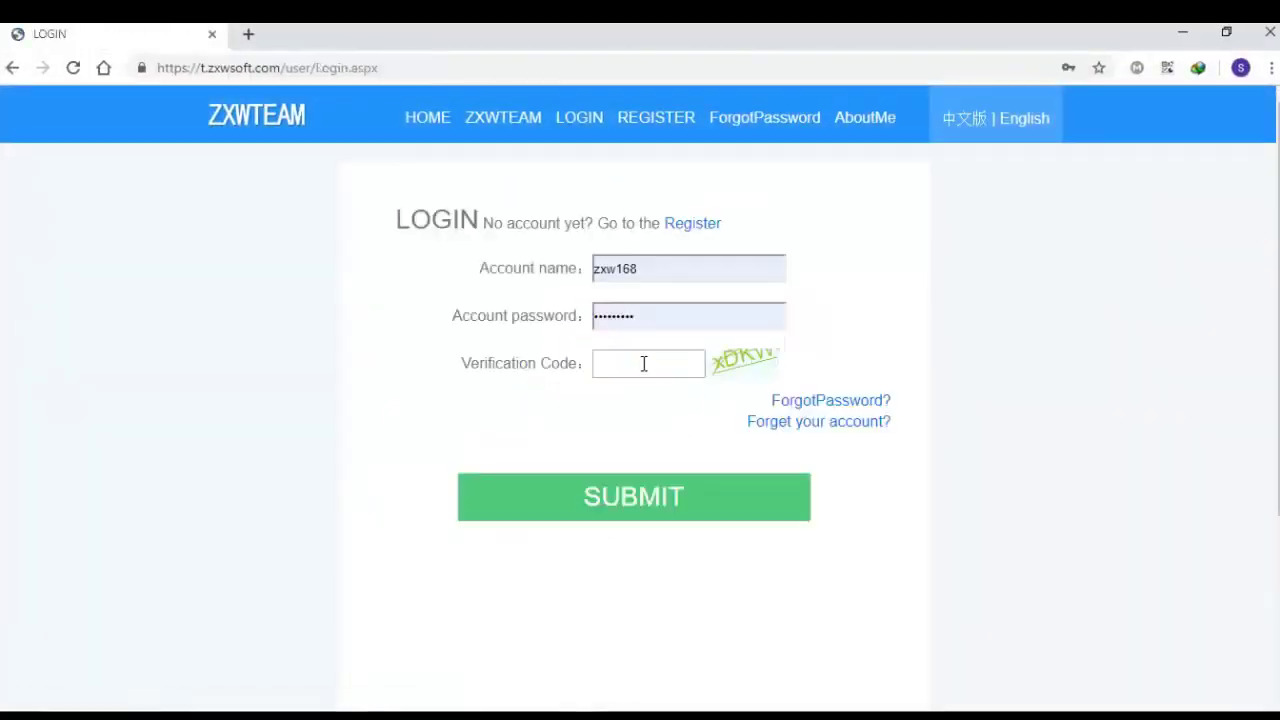
pyautogui.click(644, 363)
pyautogui.write('xDkw')
pyautogui.click(638, 492)
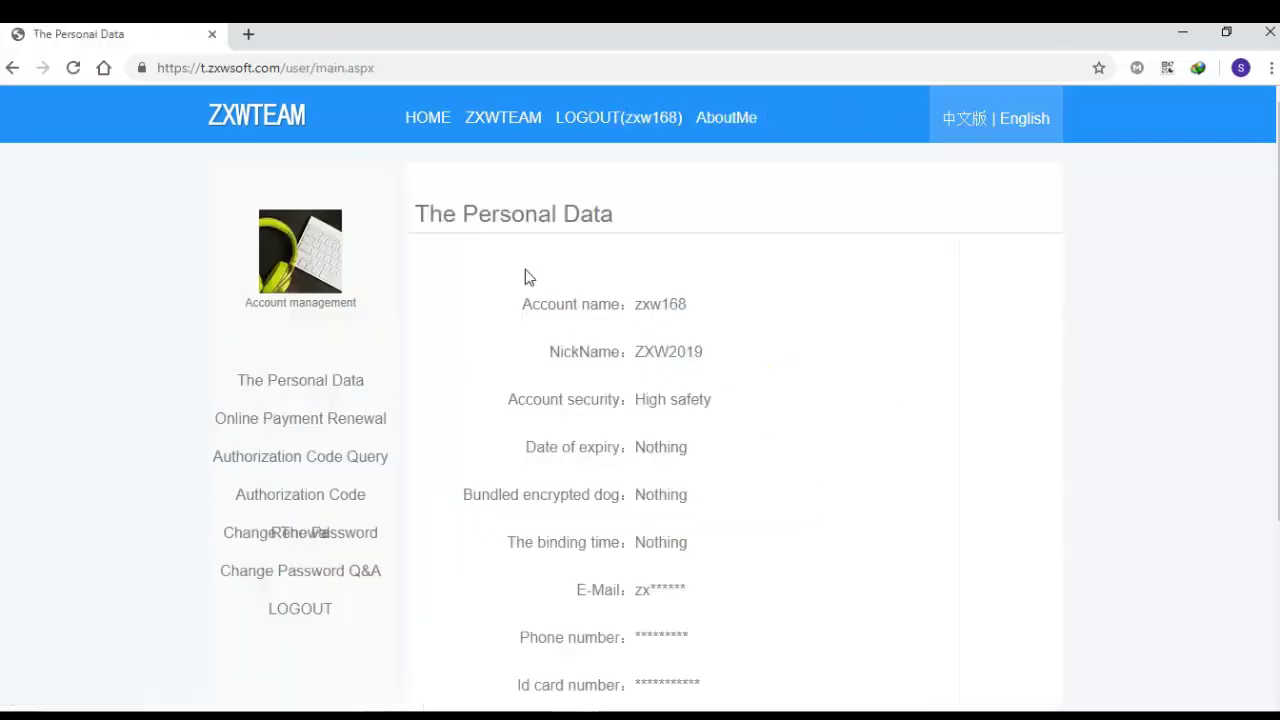
# Step: Review the account details on the Personal Data page, dismiss the notification, and minimize Chrome
pyautogui.moveTo(525, 269); pyautogui.dragTo(791, 451)
pyautogui.click(791, 451)
pyautogui.scroll(3, 791, 451)
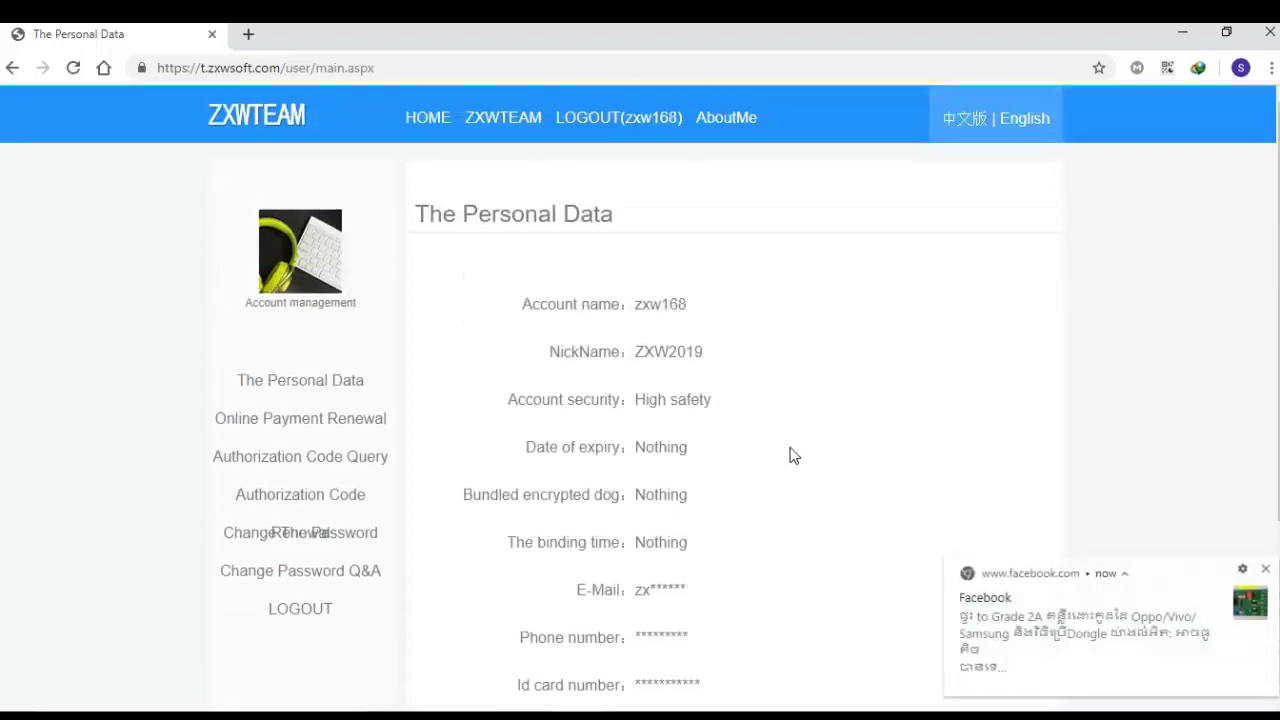
pyautogui.click(1265, 569)
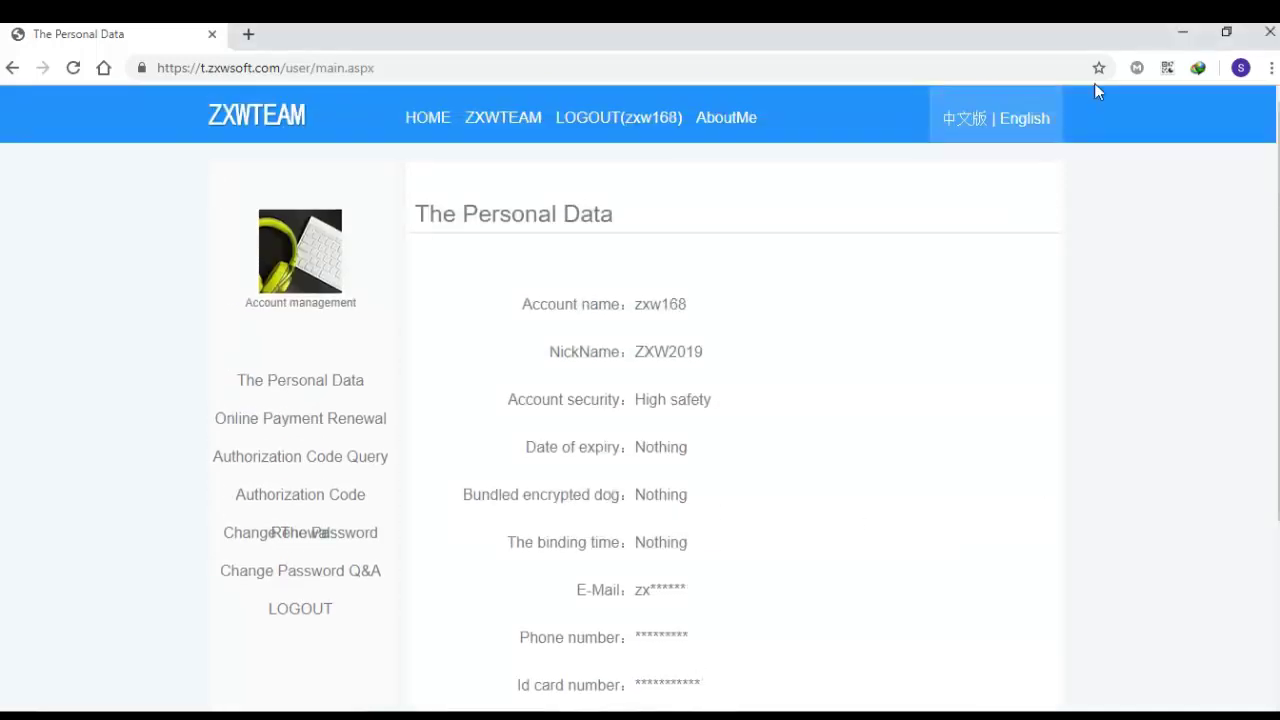
pyautogui.click(1176, 34)
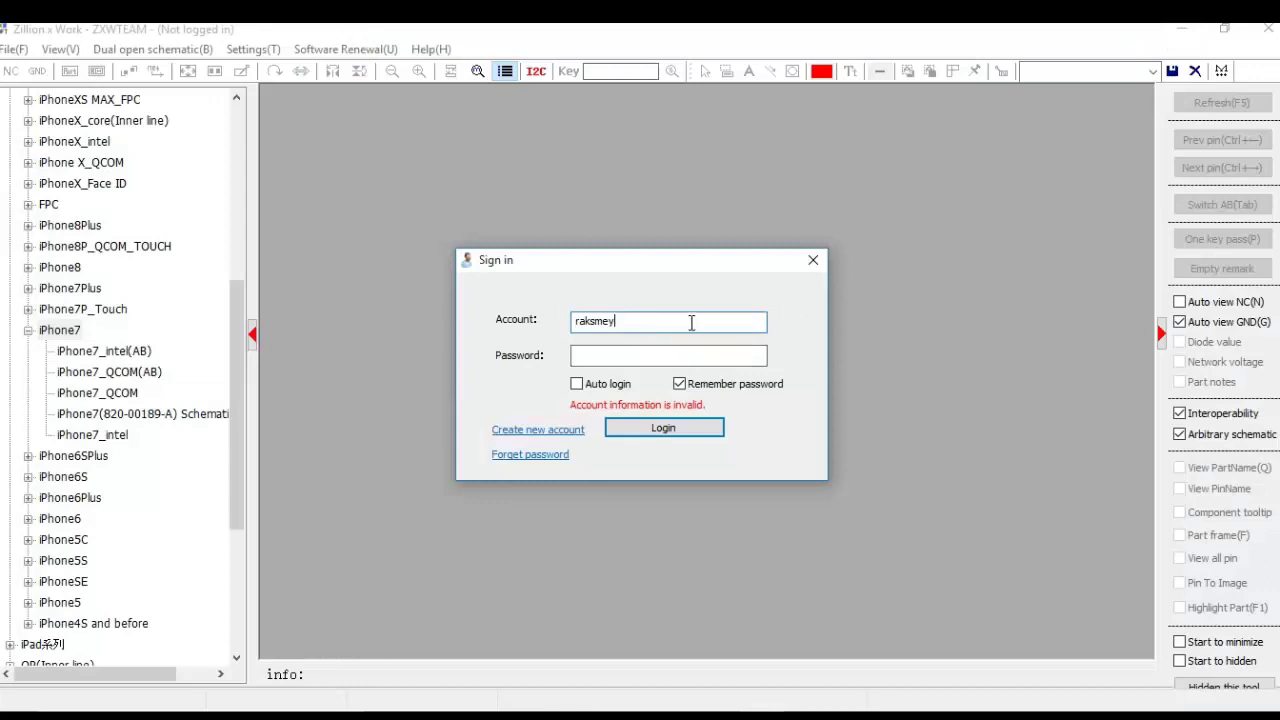
# Step: Replace the account name with the new account, enter its password, enable Auto login, and sign in
pyautogui.moveTo(692, 321); pyautogui.dragTo(513, 320)
pyautogui.write('zxw')
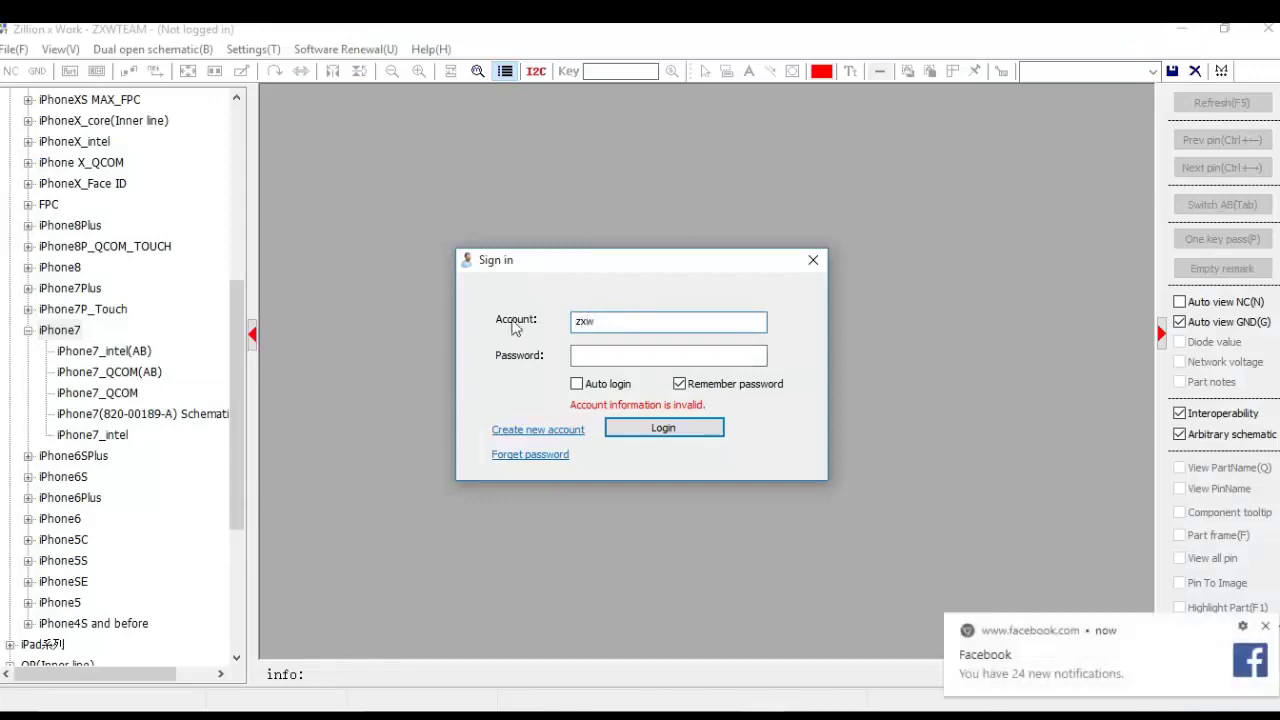
pyautogui.write('168')
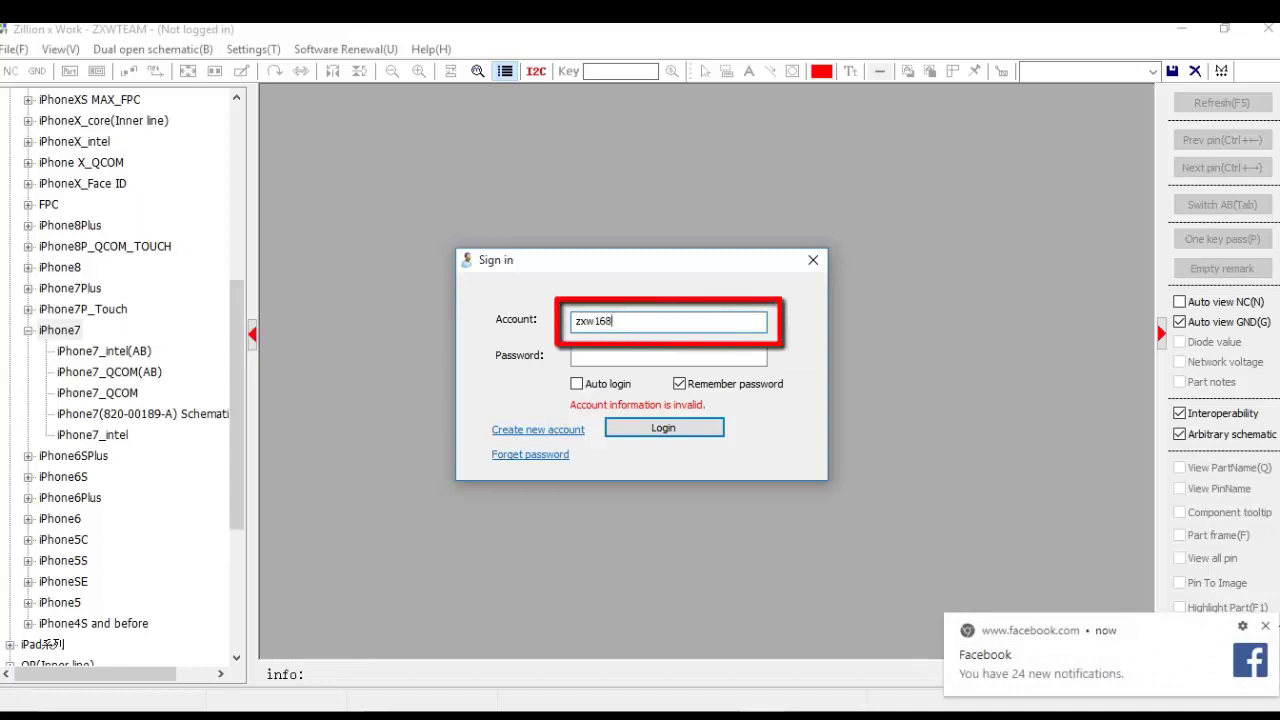
pyautogui.press('Tab')
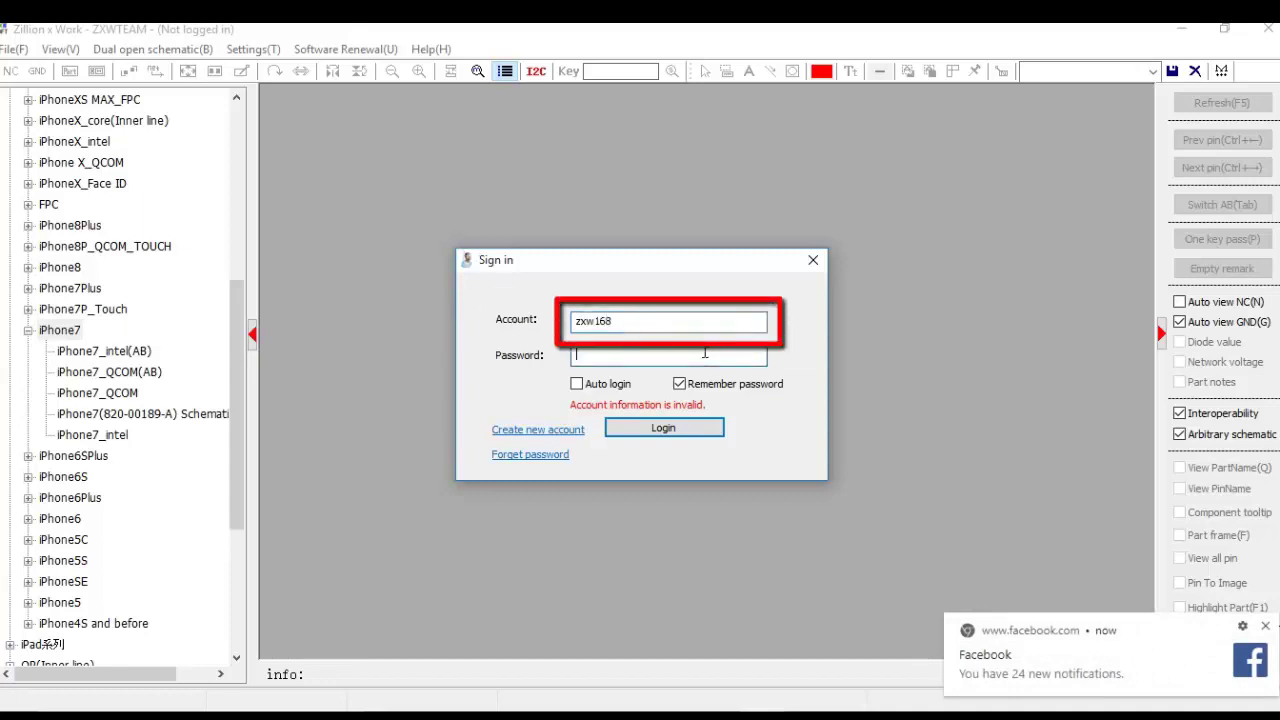
pyautogui.write('12345')
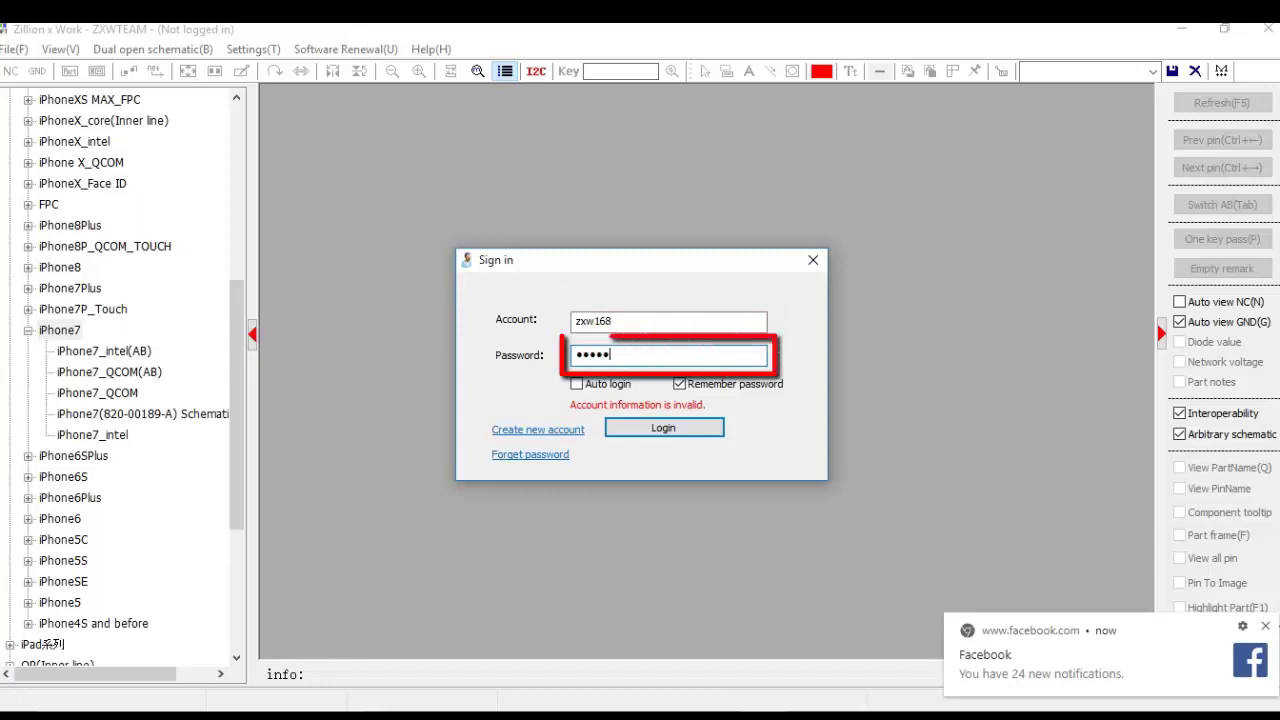
pyautogui.write('6789')
pyautogui.click(577, 385)
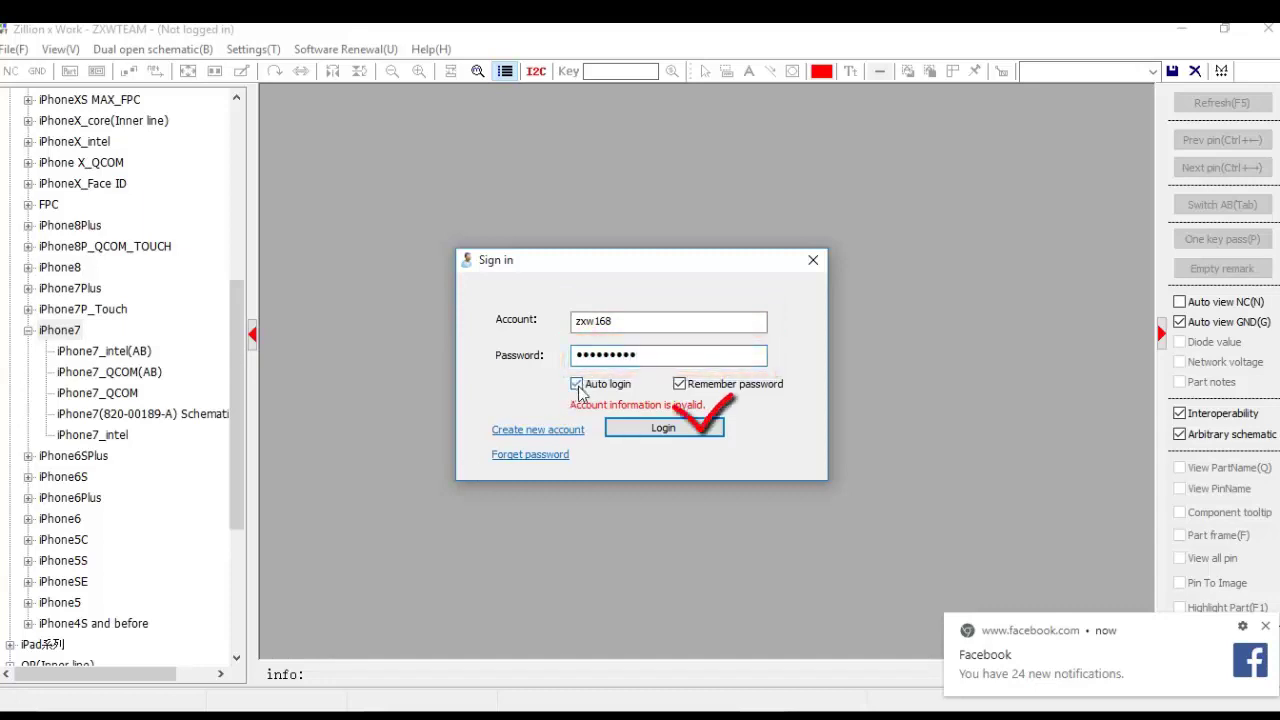
pyautogui.click(658, 430)
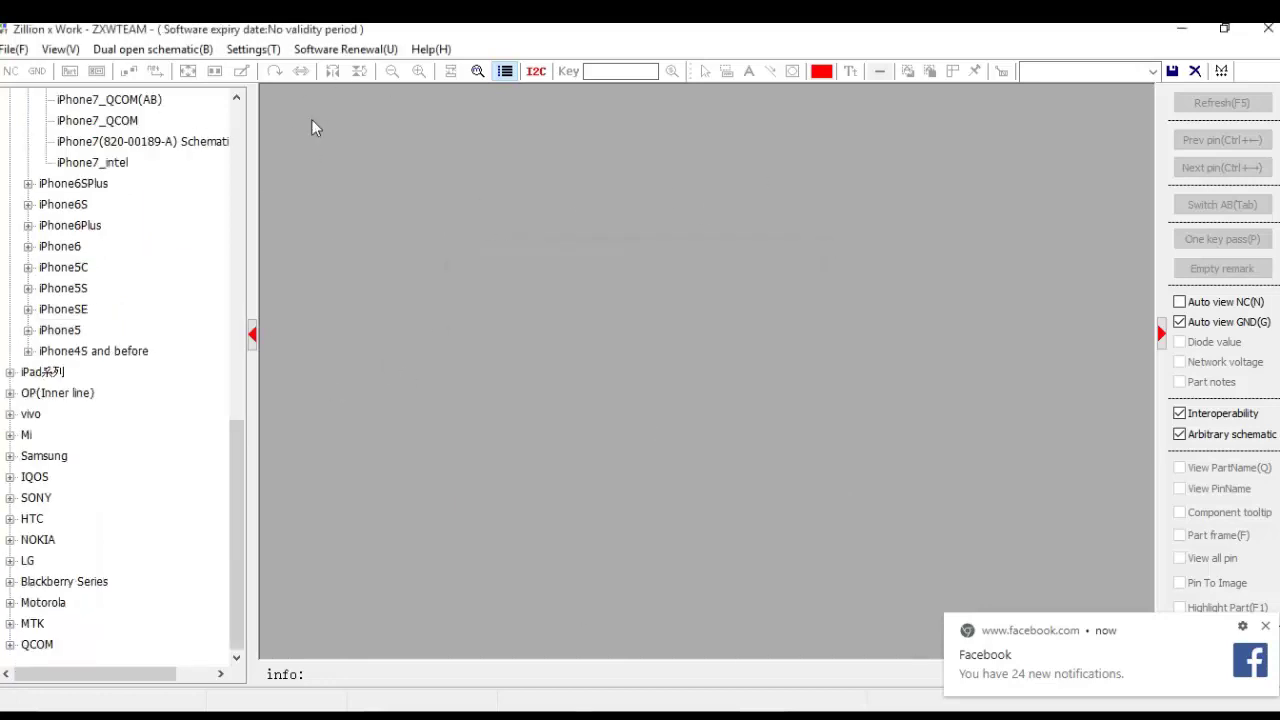
# Step: Close ZXW and relaunch ZXWSoft3.0 from its folder window
pyautogui.click(1266, 34)
pyautogui.moveTo(557, 712)
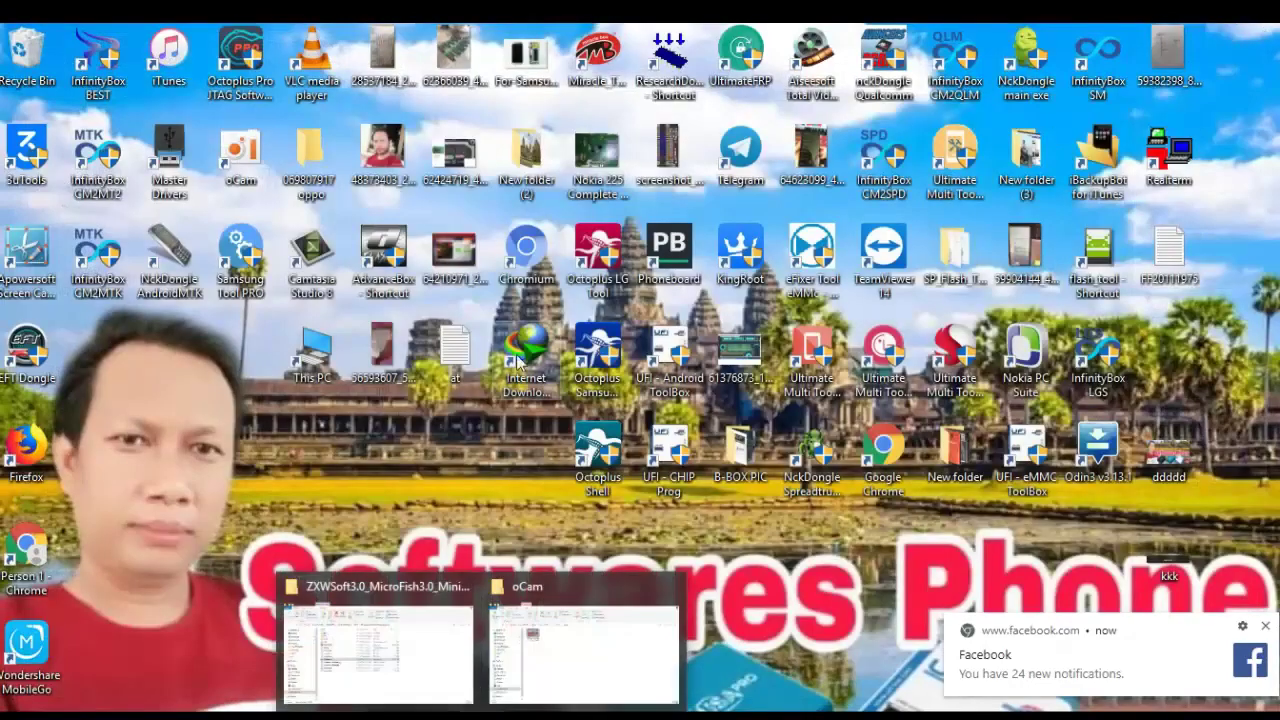
pyautogui.click(430, 645)
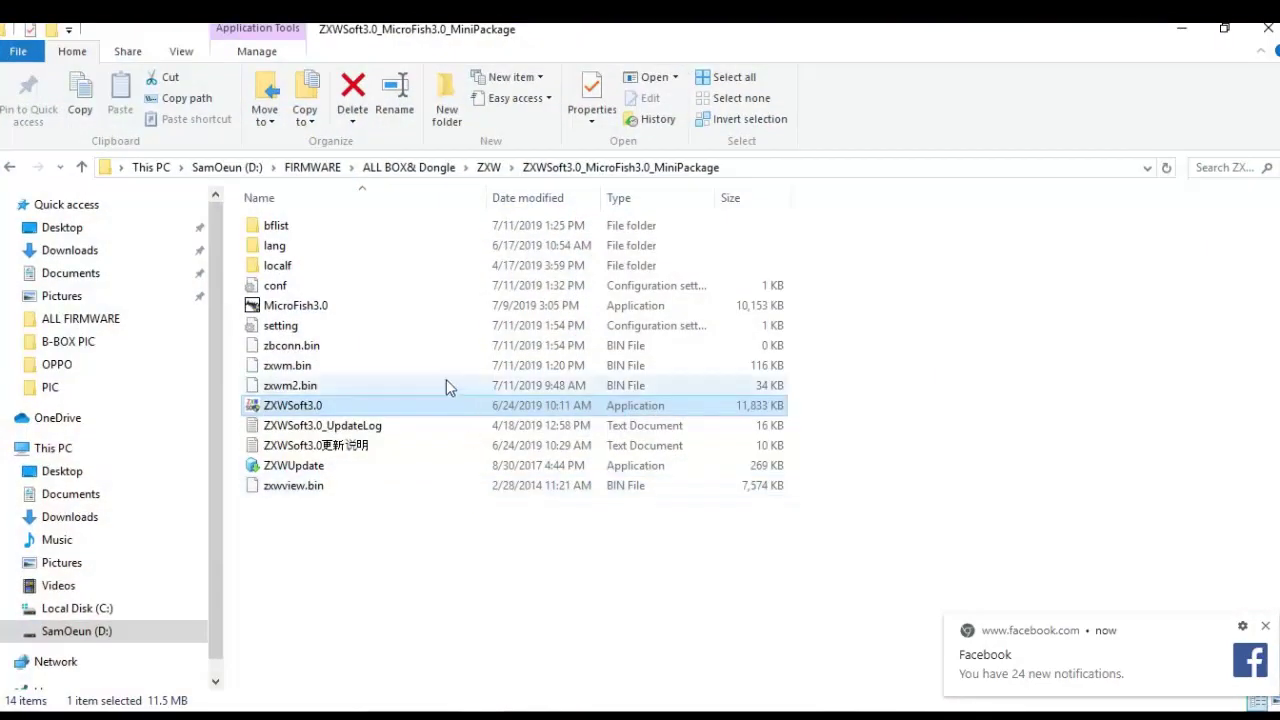
pyautogui.doubleClick(297, 413)
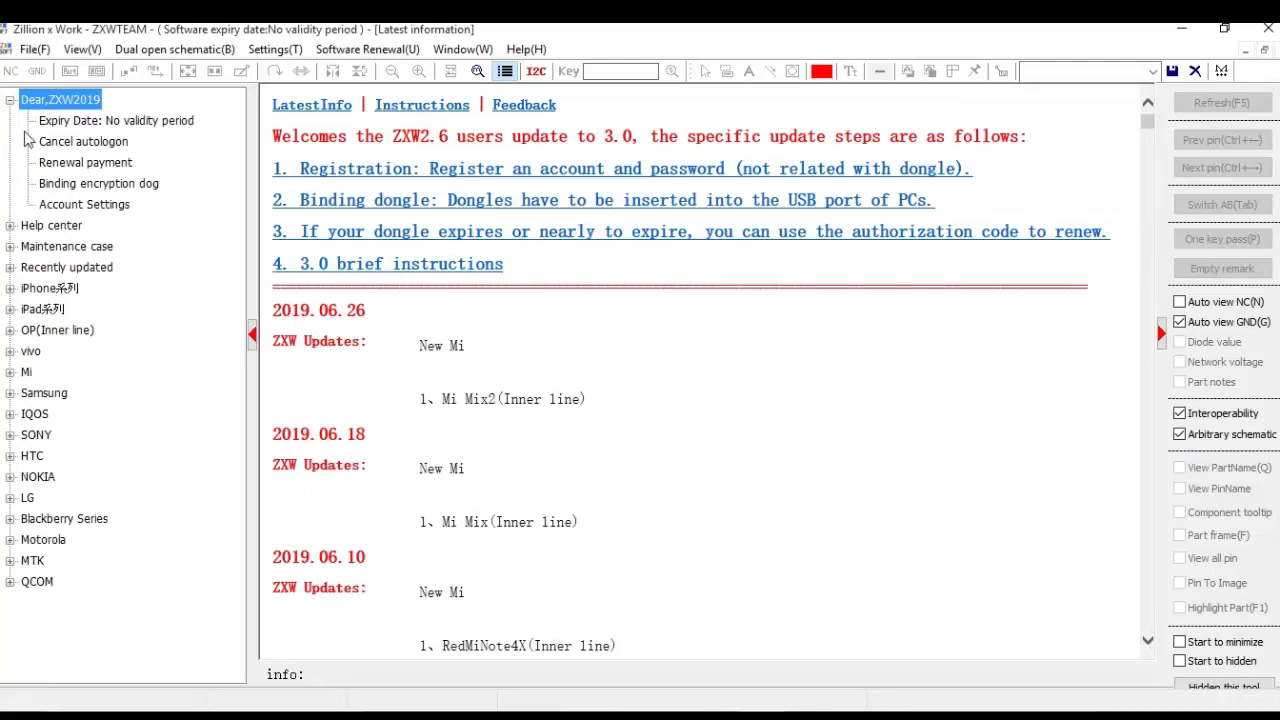
# Step: Try binding an encryption dog (none found), then open the iPhoneXs(AB) board schematic
pyautogui.doubleClick(84, 104)
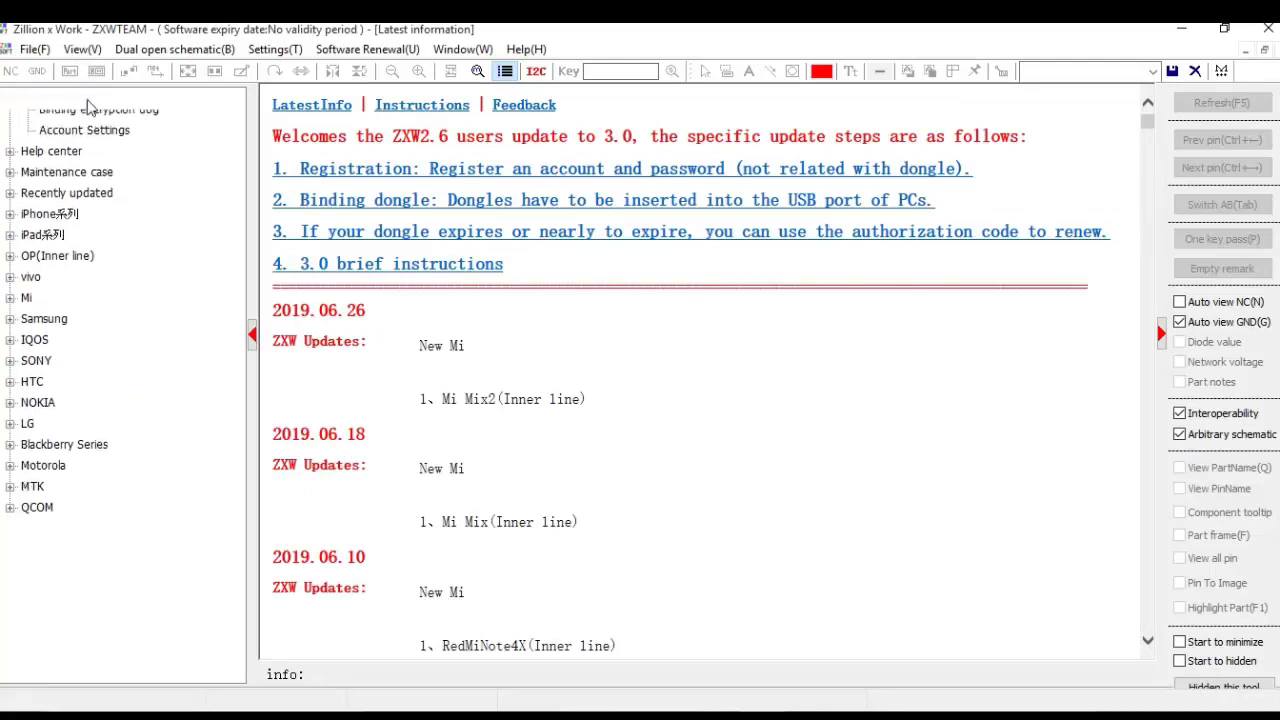
pyautogui.doubleClick(84, 104)
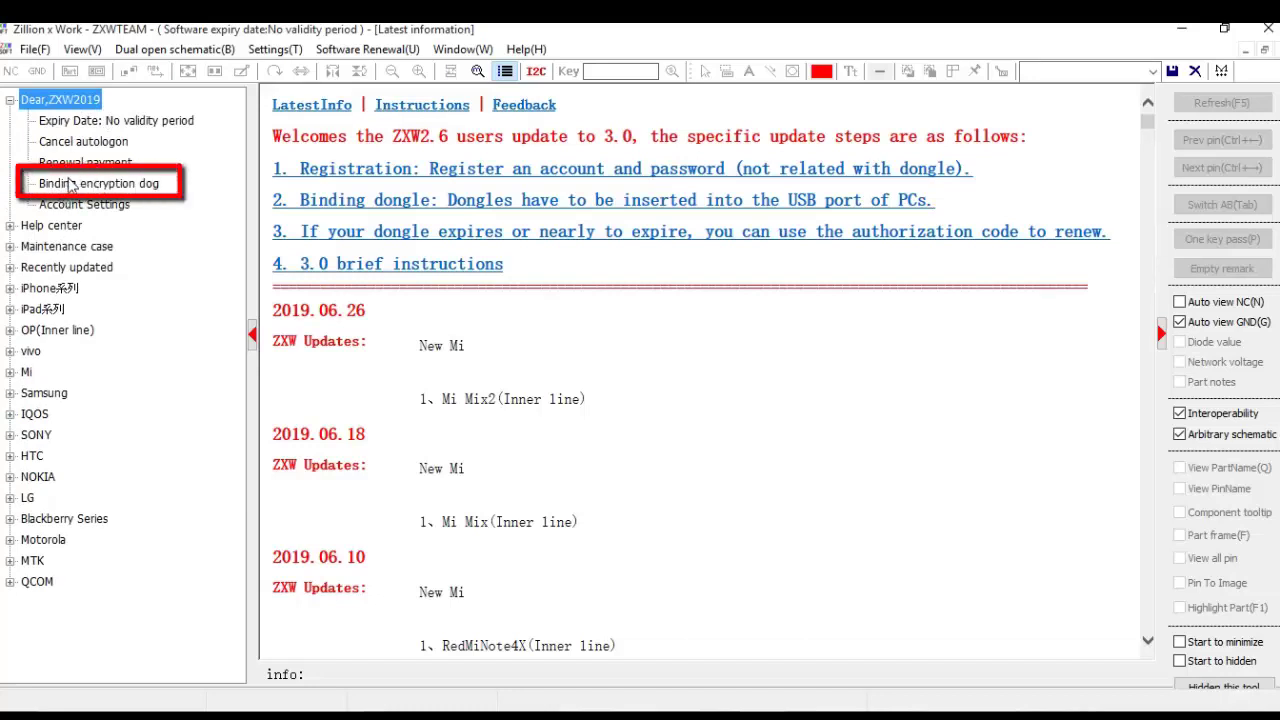
pyautogui.doubleClick(100, 186)
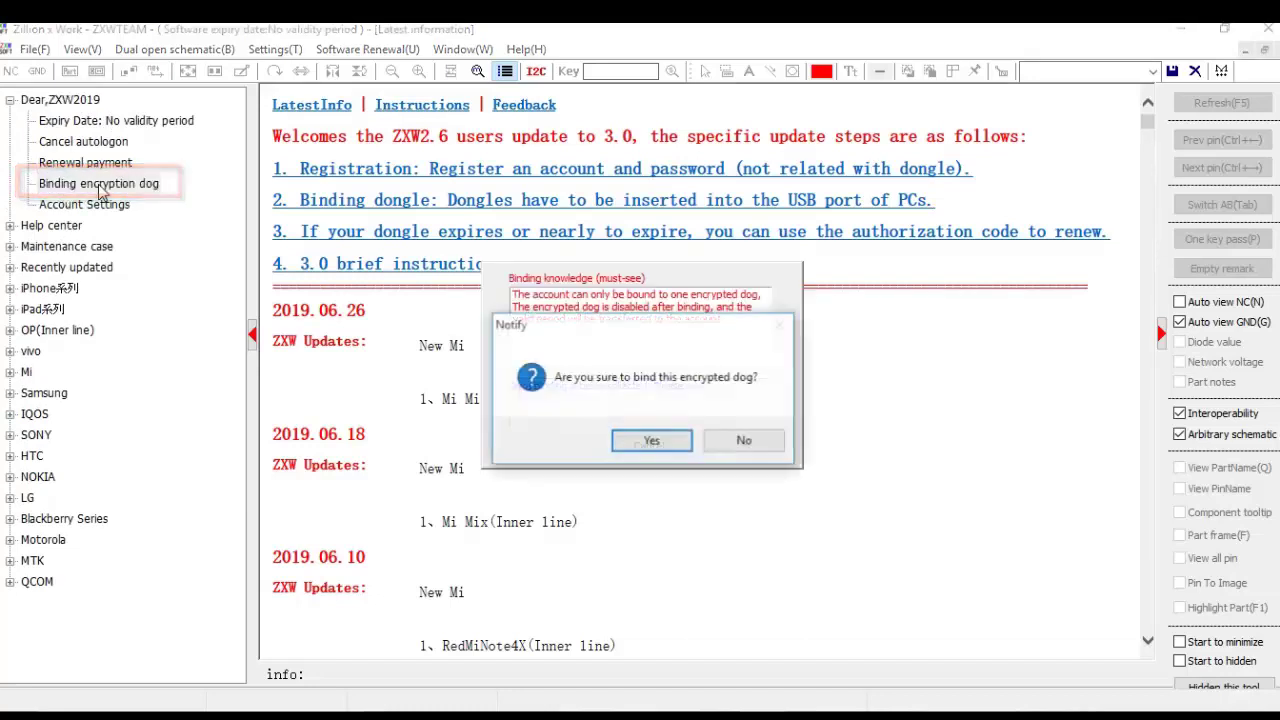
pyautogui.click(620, 440)
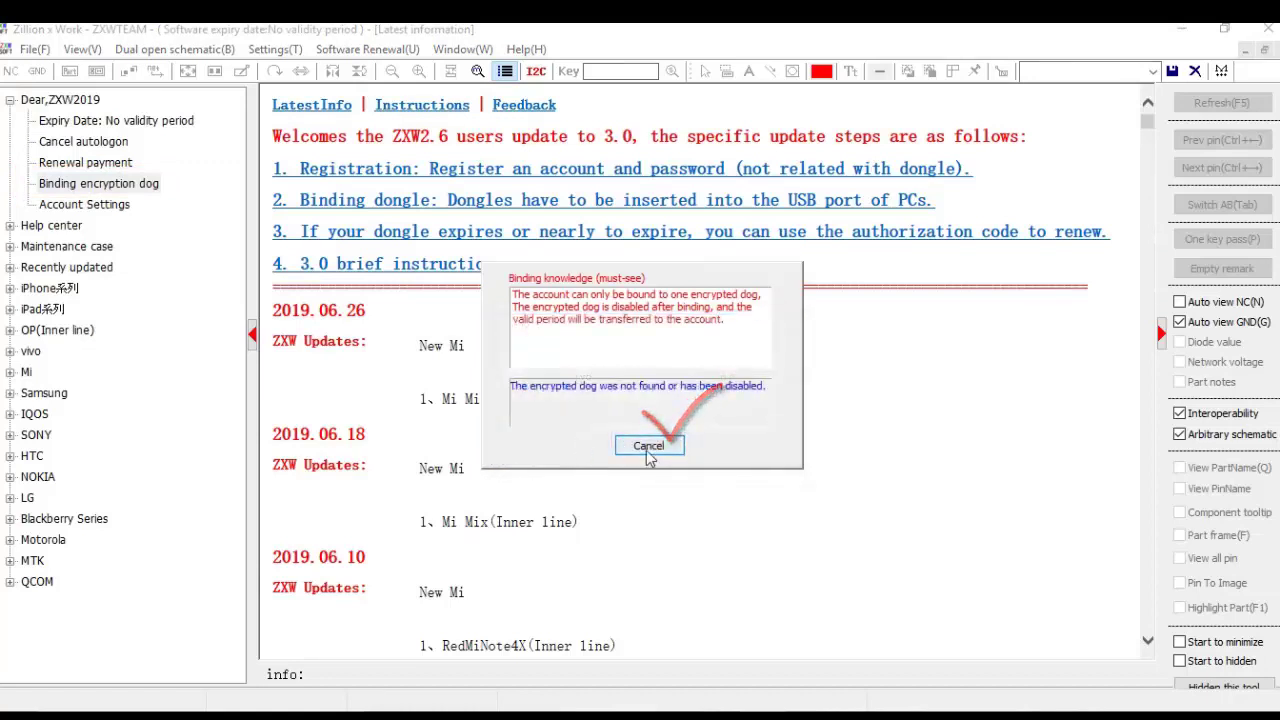
pyautogui.click(646, 450)
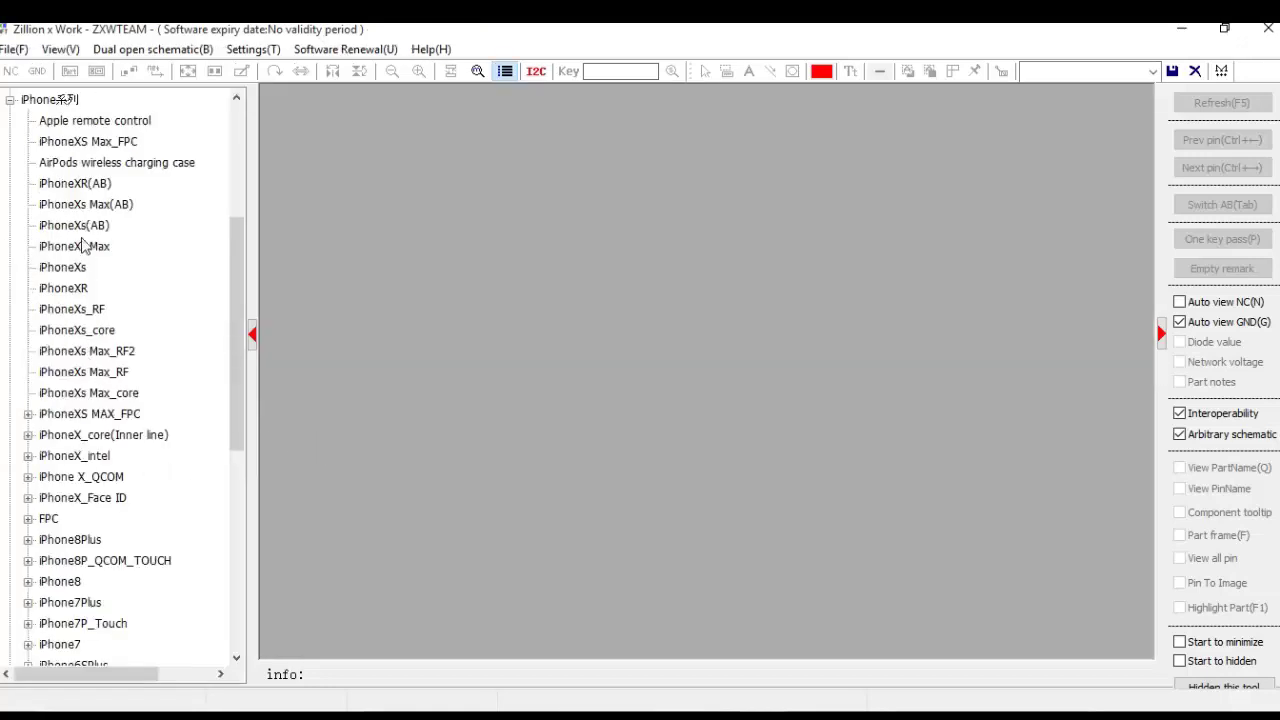
pyautogui.doubleClick(83, 225)
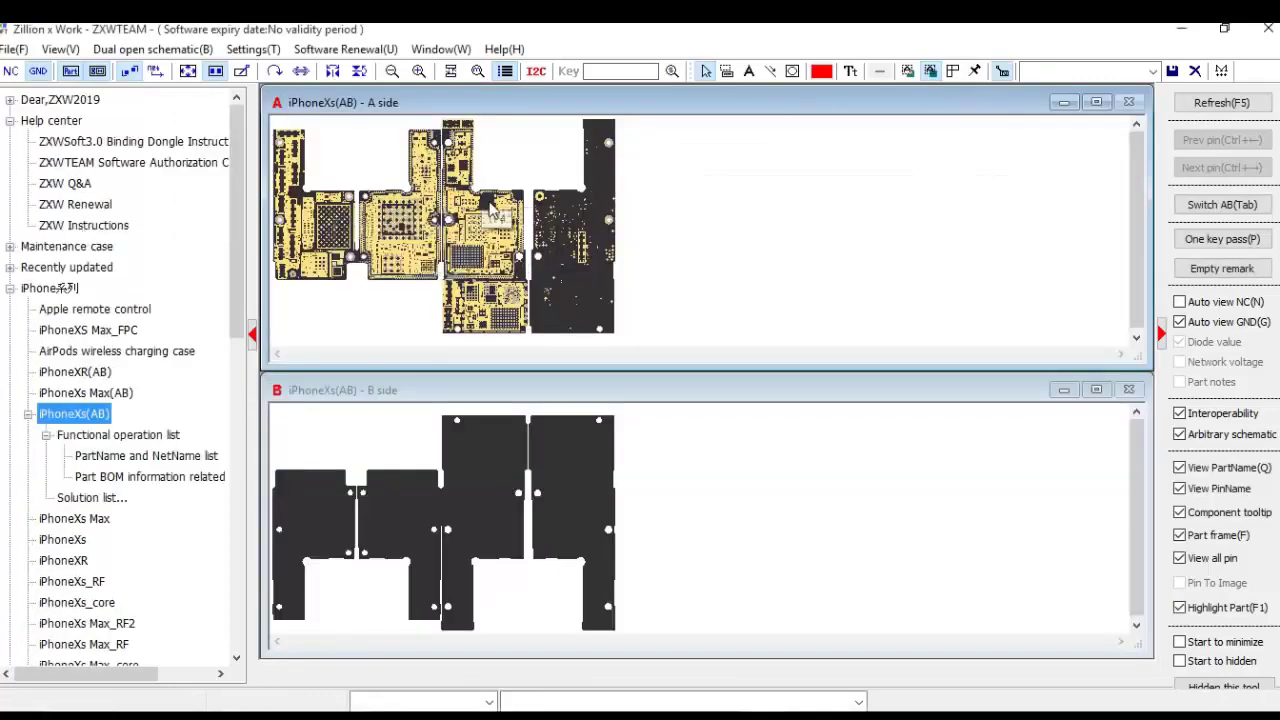
# Step: On the A side, select pins D3403 and C5102-2 to highlight the PP_VDD_MAIN net
pyautogui.scroll(3, 492, 213)
pyautogui.scroll(-3, 495, 215)
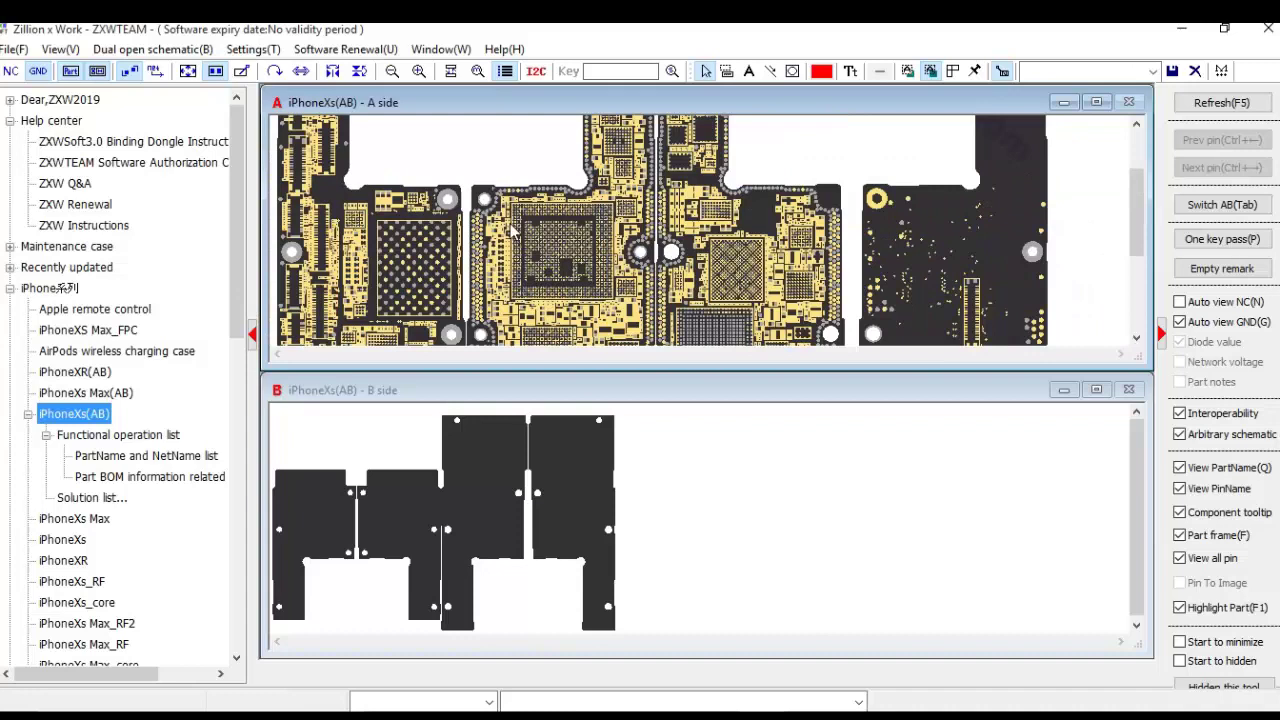
pyautogui.click(694, 232)
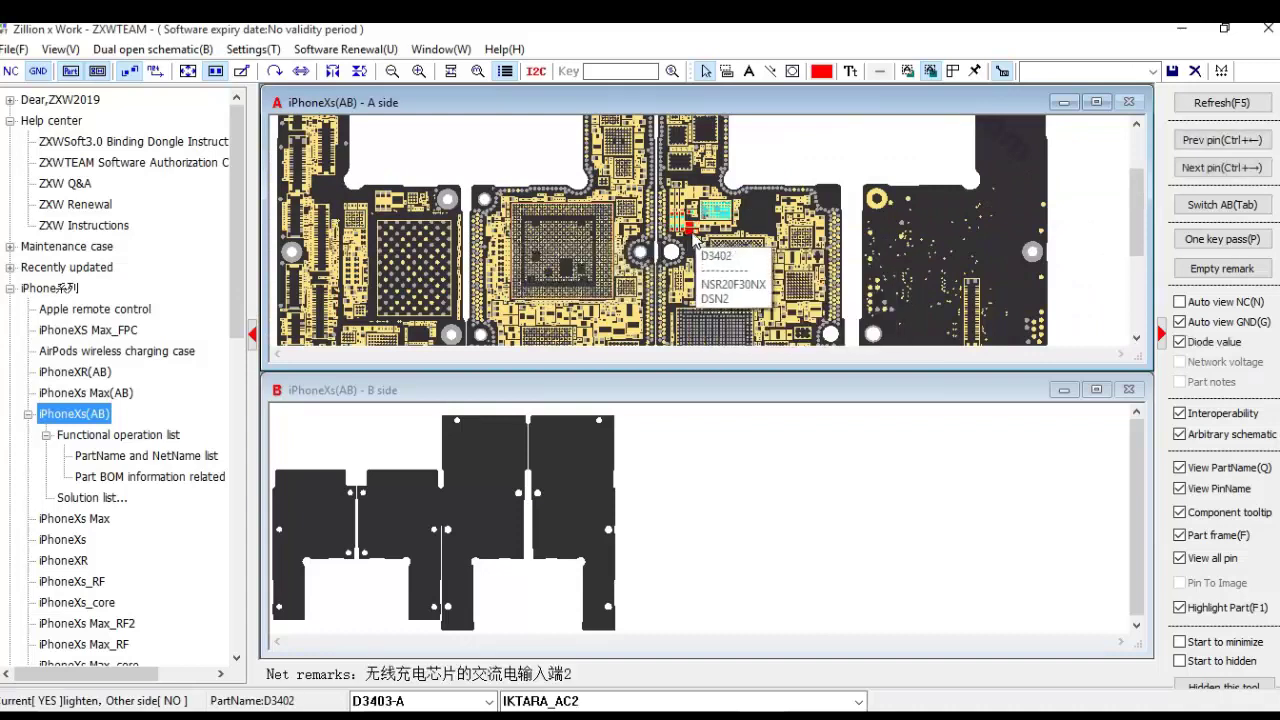
pyautogui.click(622, 310)
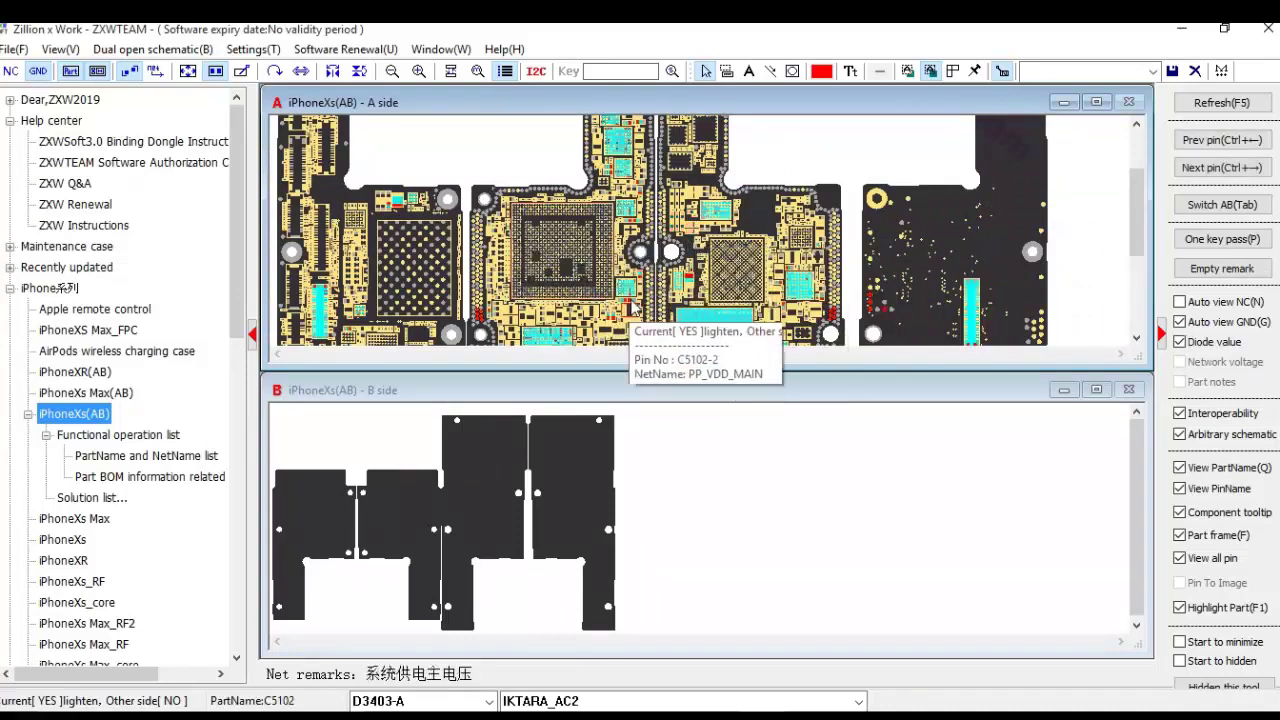
# Step: Open and close the PartName/NetName list, then open the iPhoneXs Max board schematic
pyautogui.scroll(3, 695, 336)
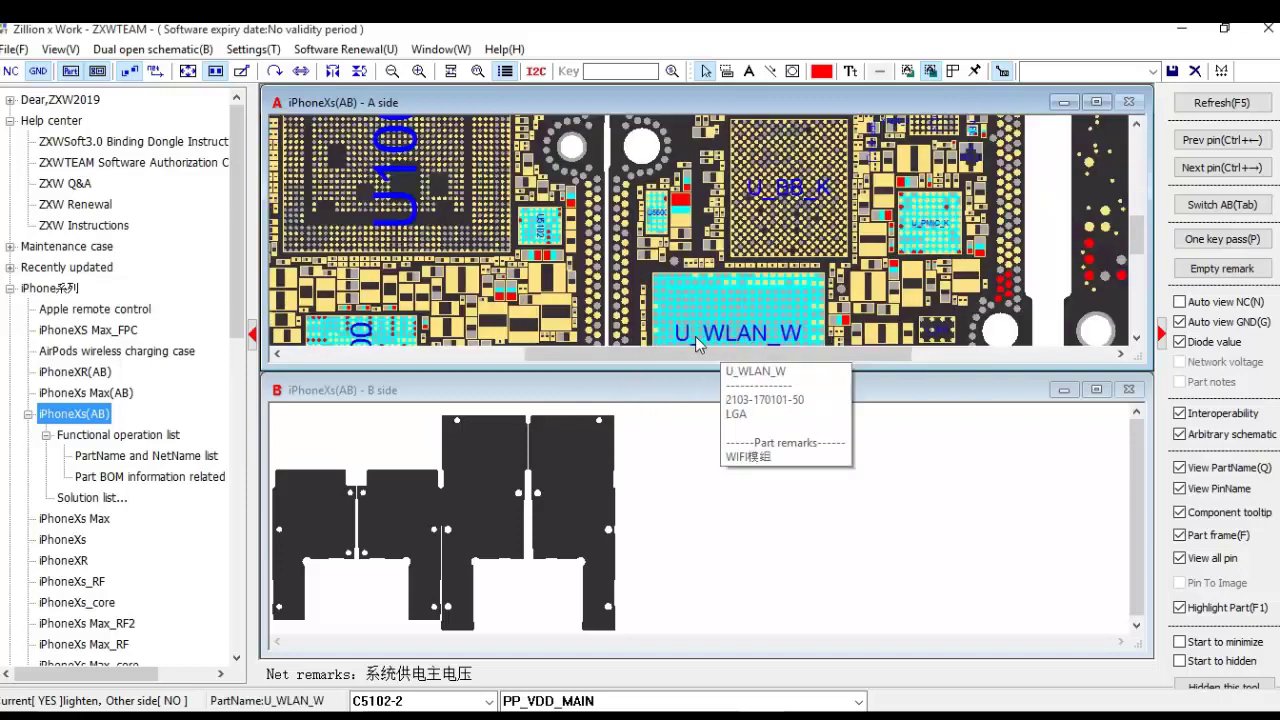
pyautogui.doubleClick(150, 457)
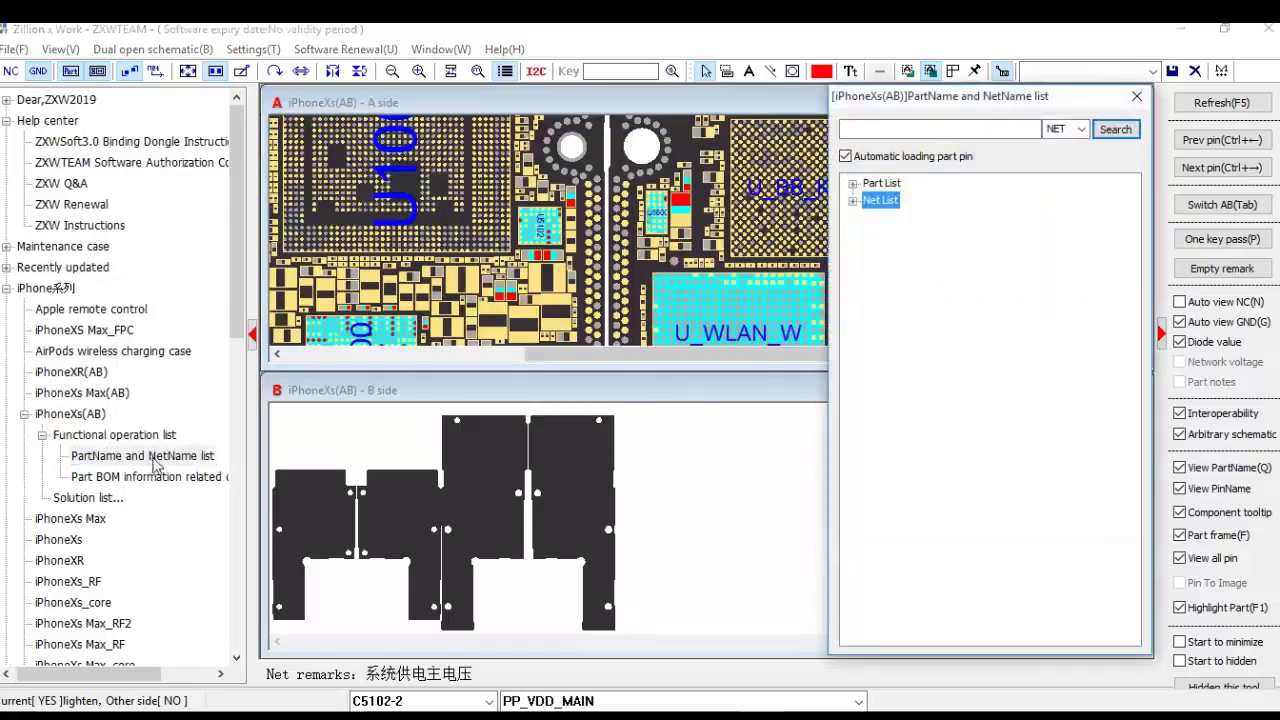
pyautogui.click(1136, 96)
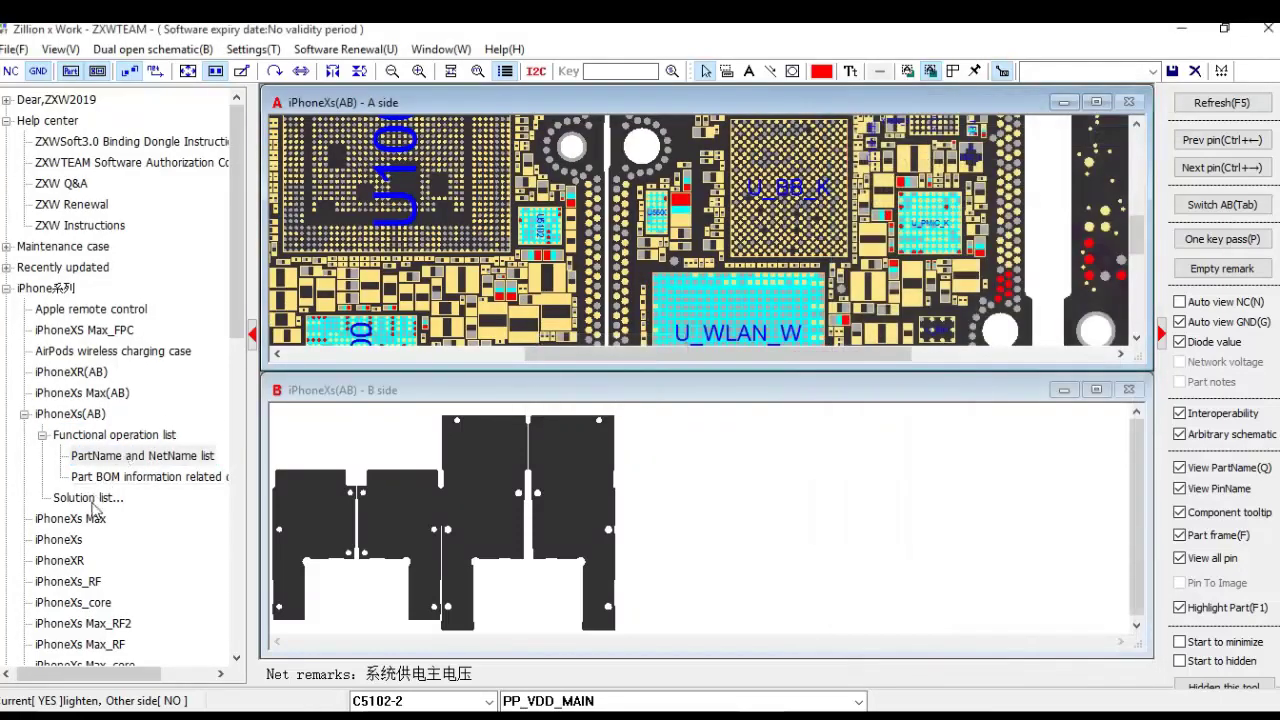
pyautogui.click(88, 524)
pyautogui.doubleClick(88, 524)
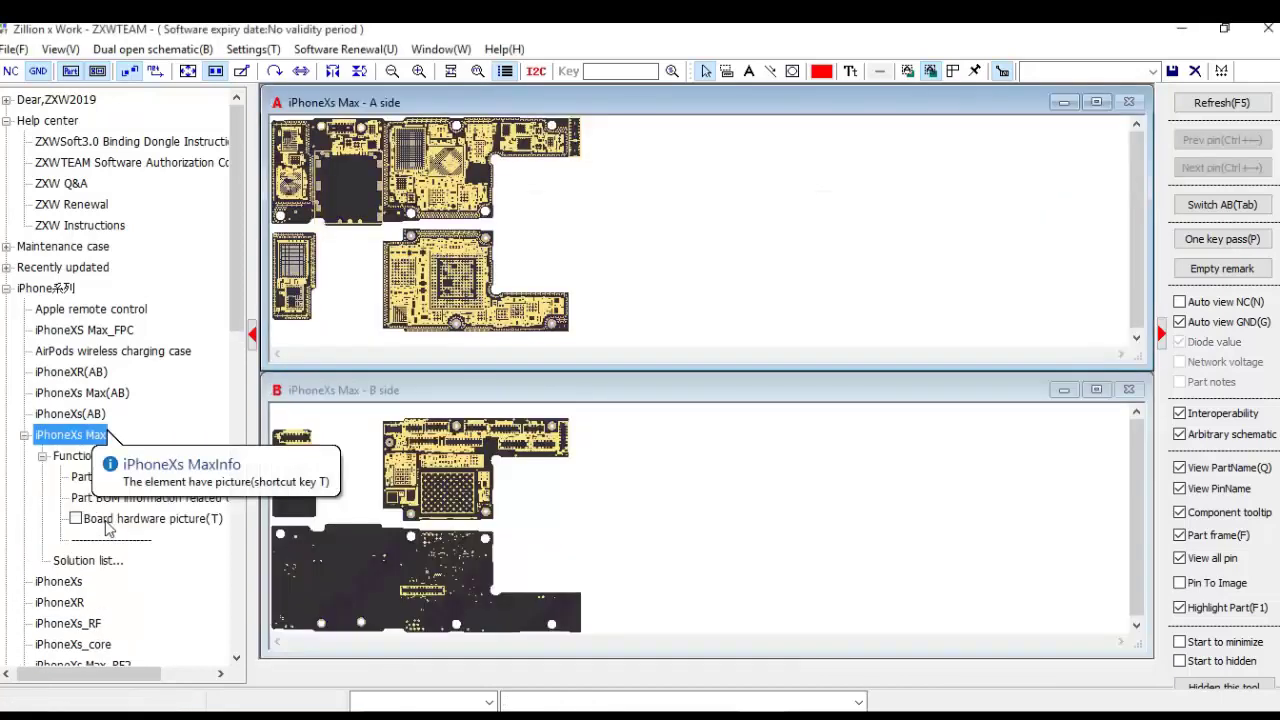
# Step: Zoom into the A side and select pins near U2700, including L2780-1 (PP_GPU_SRAM) and L2810-2 (BUCK11_LX0)
pyautogui.scroll(5, 475, 312)
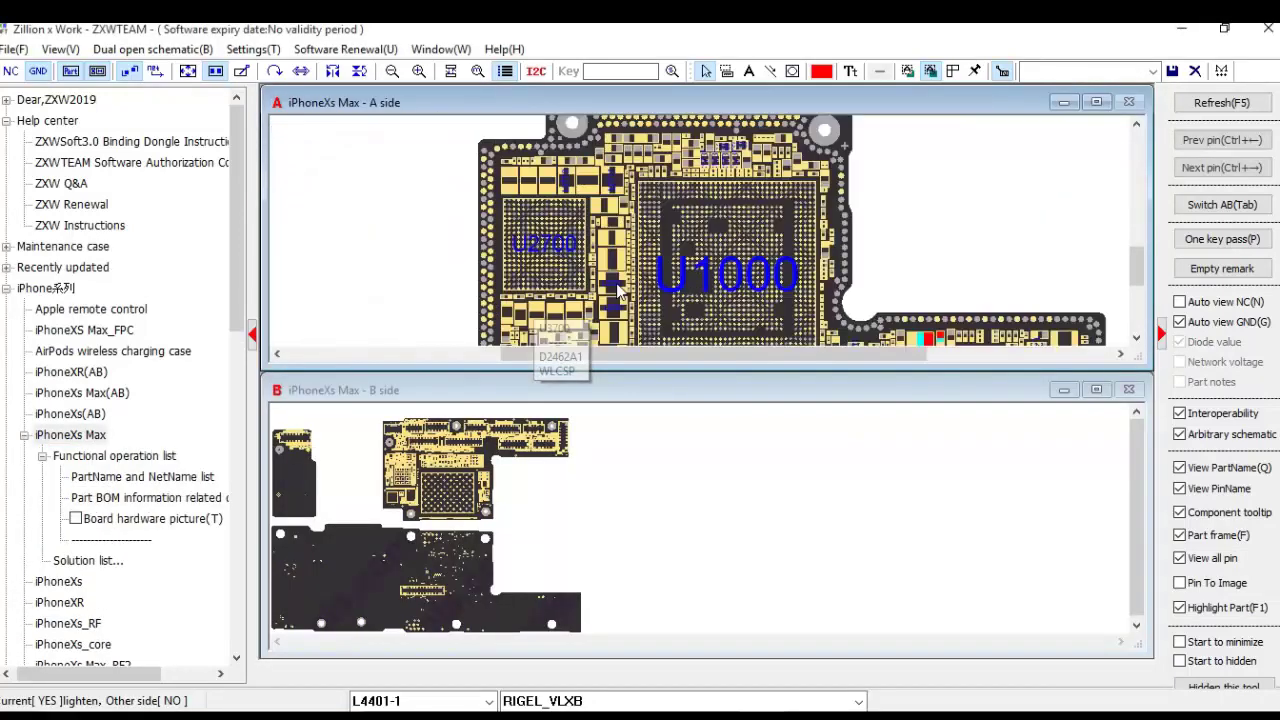
pyautogui.click(608, 218)
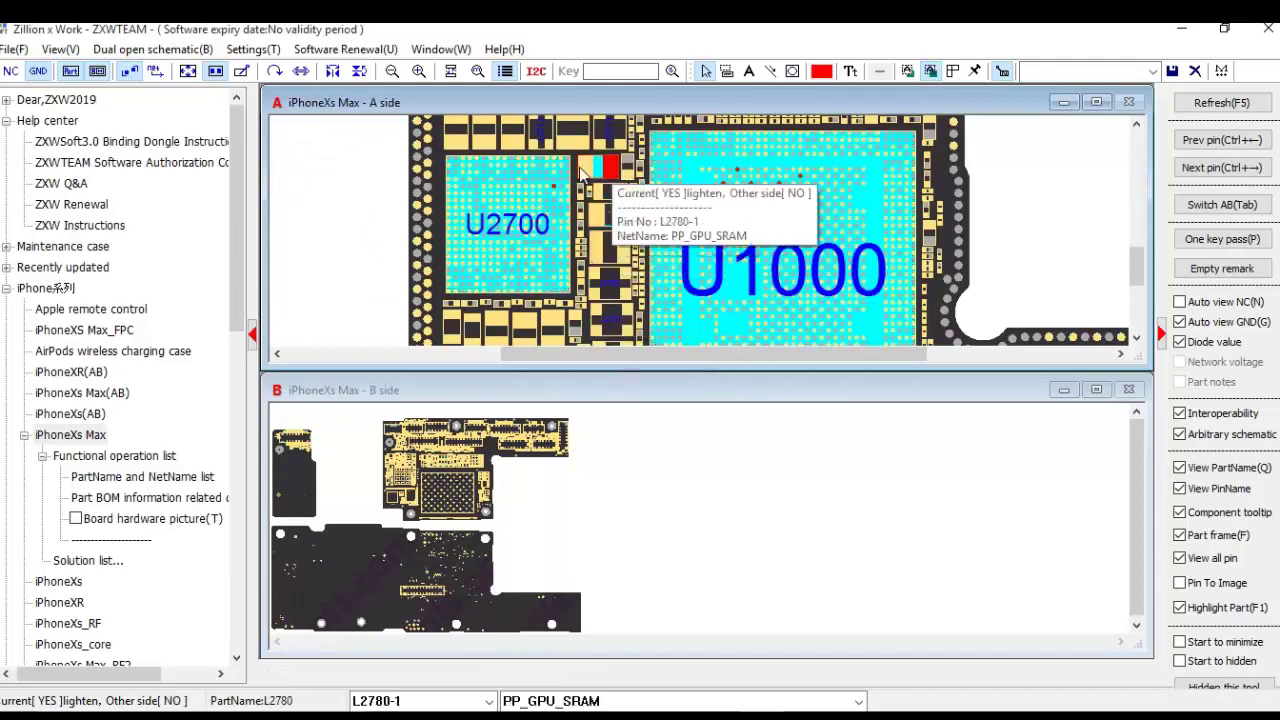
pyautogui.click(586, 168)
pyautogui.scroll(3, 600, 215)
pyautogui.click(586, 229)
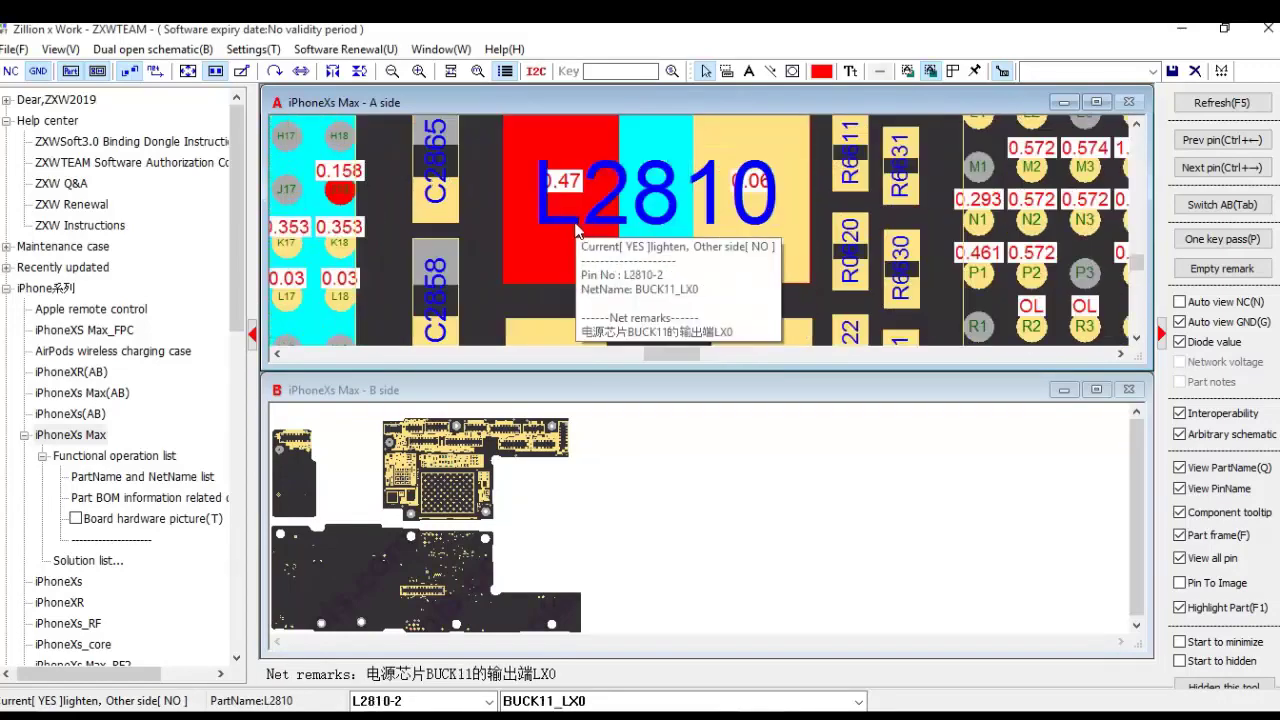
# Step: Zoom back out and collapse the iPhoneXs Max function entries list
pyautogui.scroll(-2, 577, 230)
pyautogui.scroll(-5, 577, 230)
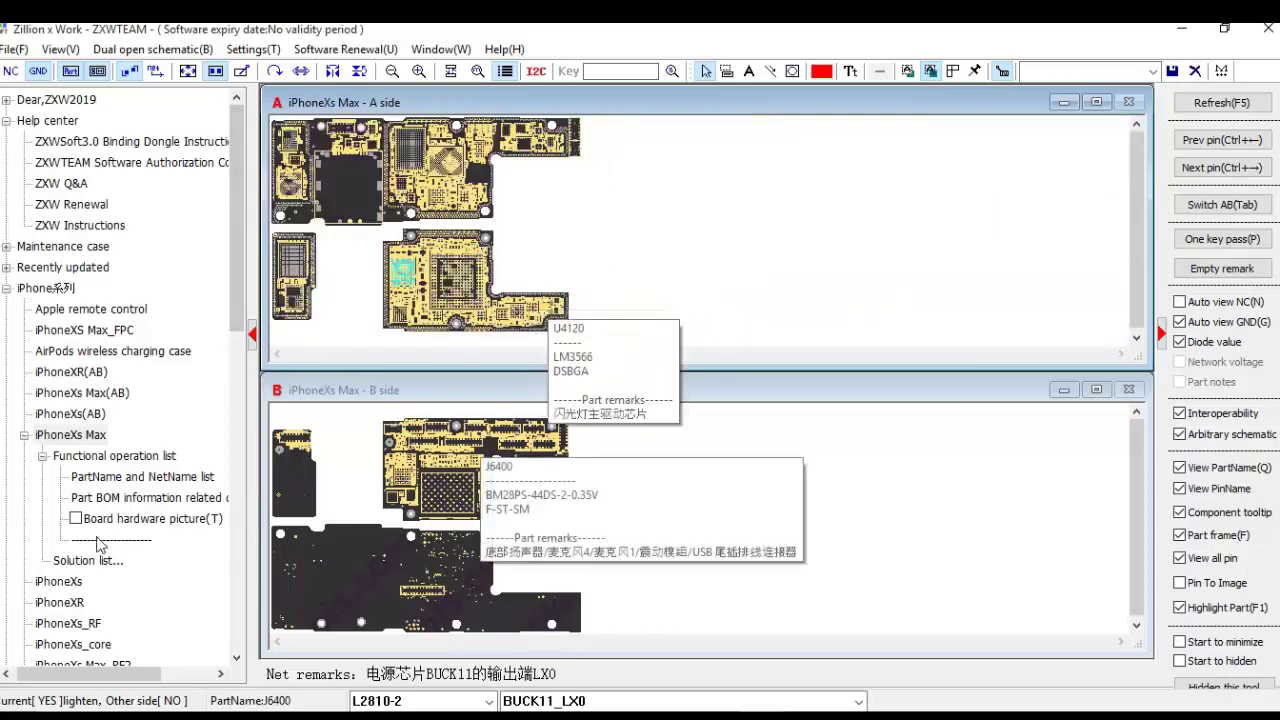
pyautogui.click(42, 456)
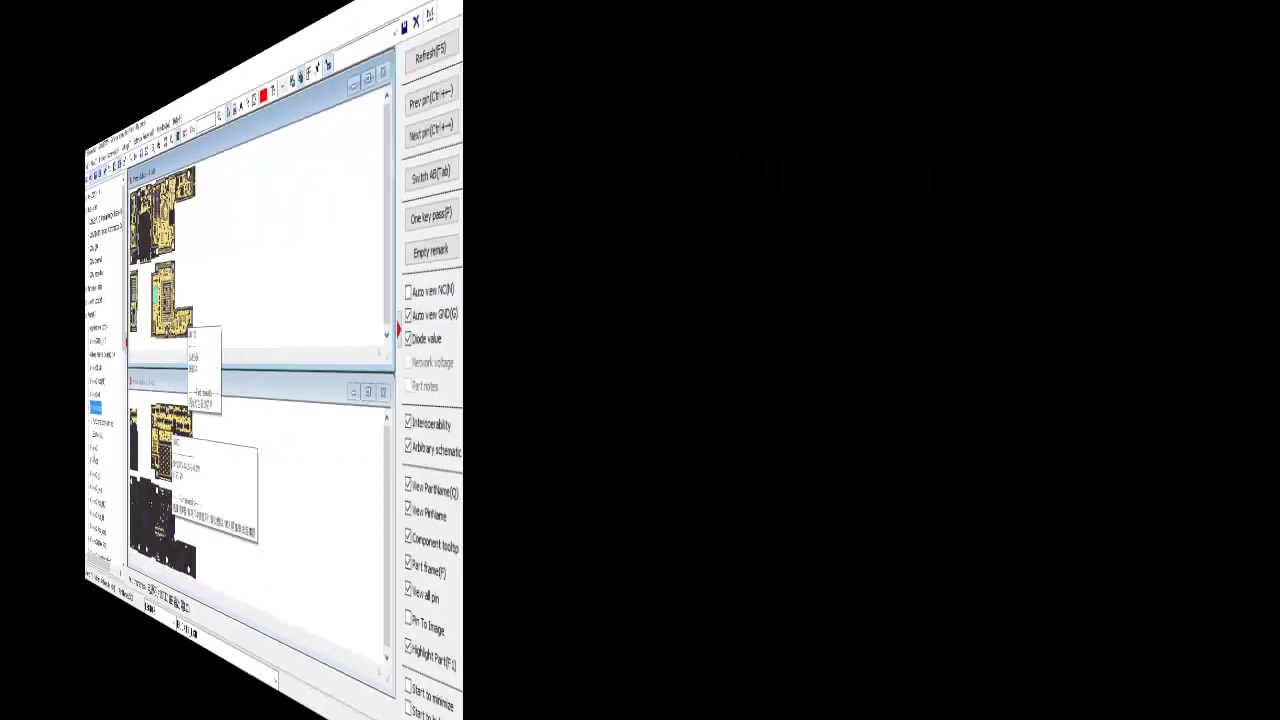